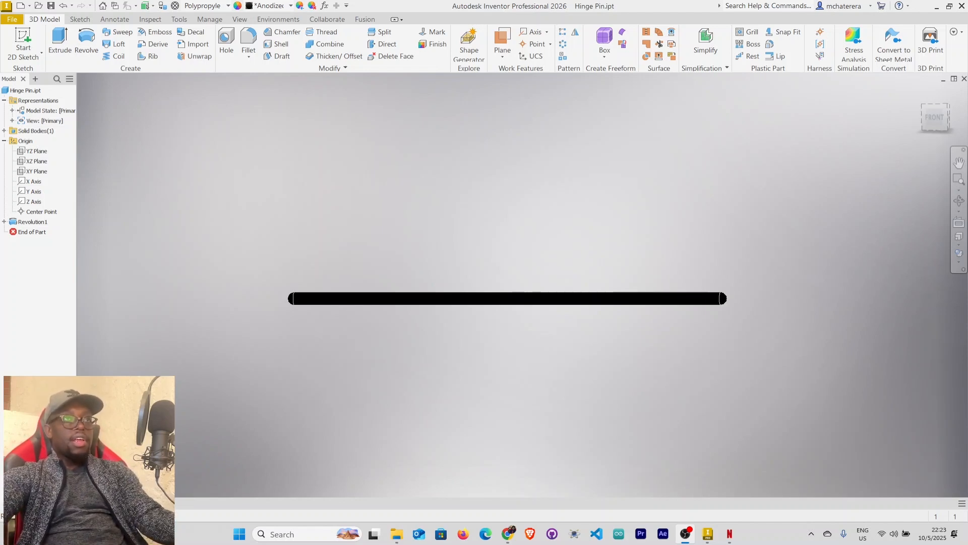
- Create a new part from the metric Standard (mm).ipt template and start a 2D sketch on the front XY plane
middle_click_drag(679, 384, 708, 411, "shift")
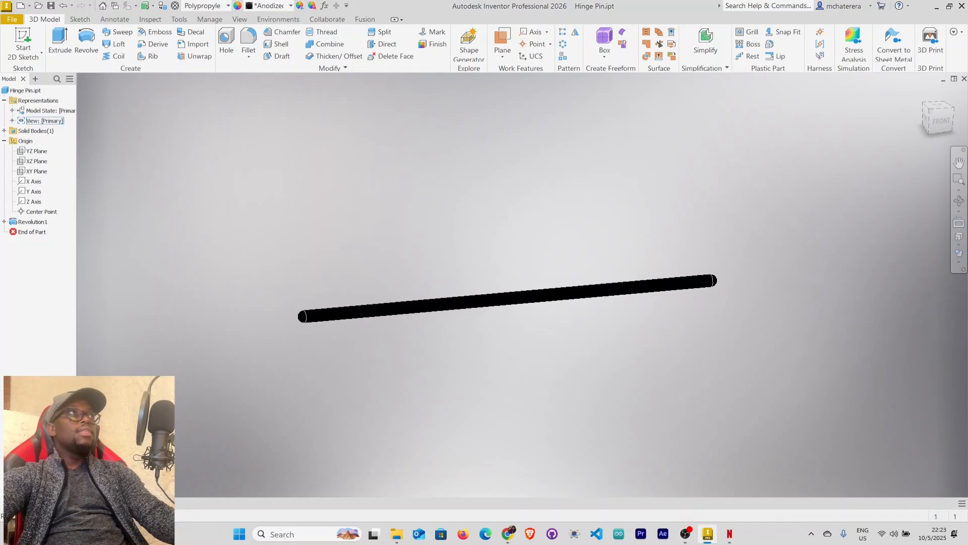
left_click(20, 6)
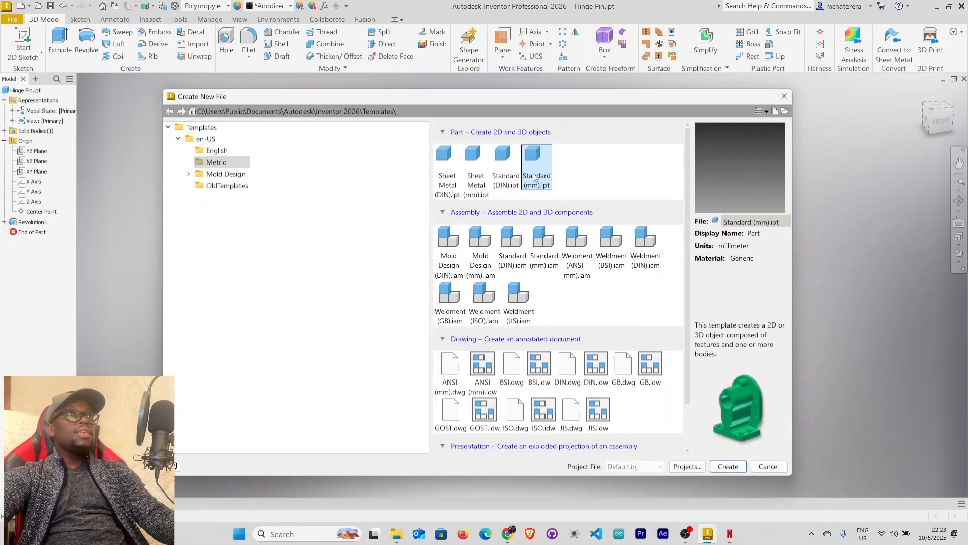
double_click(535, 176)
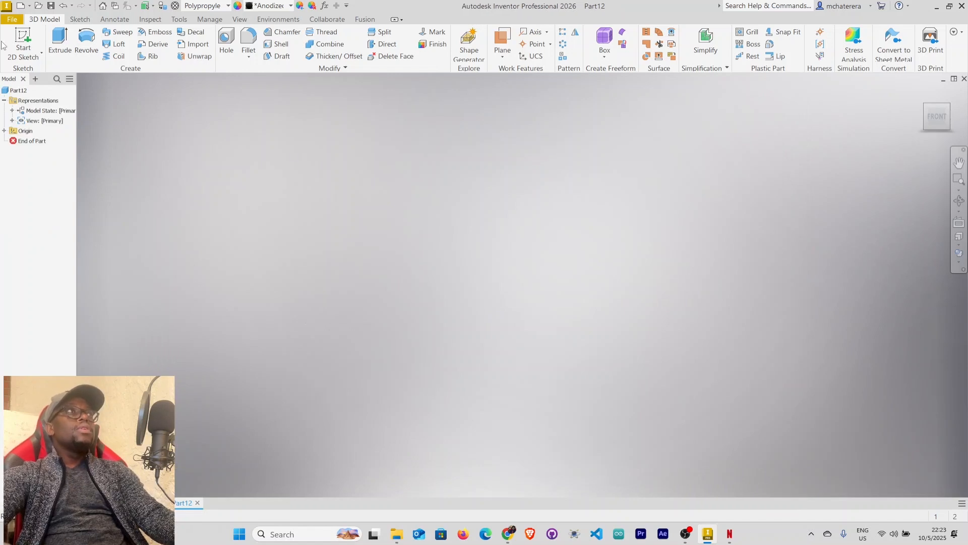
left_click(23, 41)
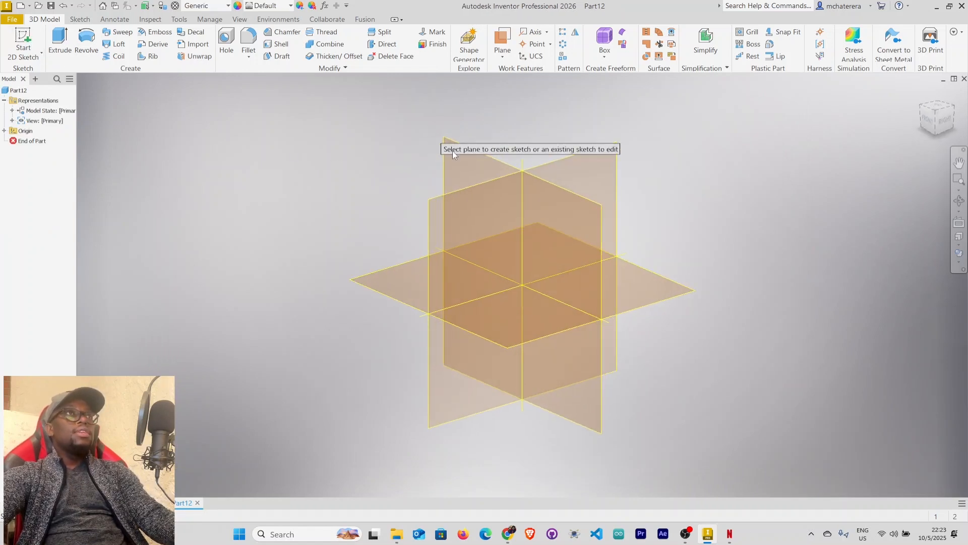
left_click(459, 162)
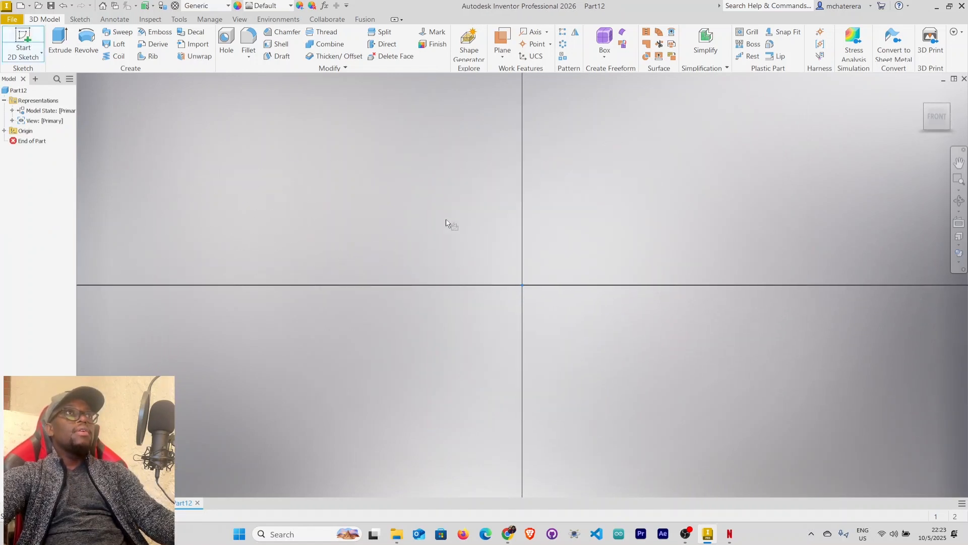
- Project the origin's Y Axis and X Axis into the sketch
left_click(216, 47)
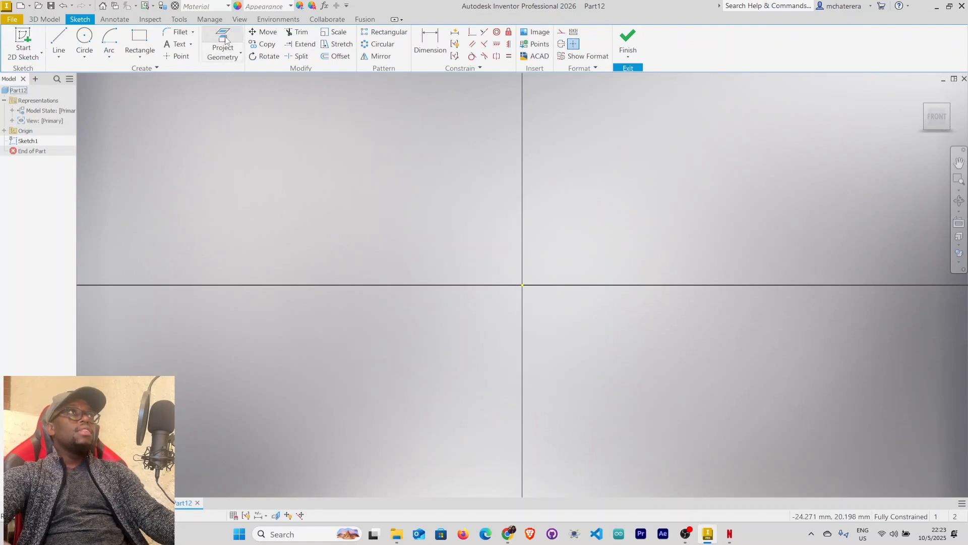
left_click(4, 132)
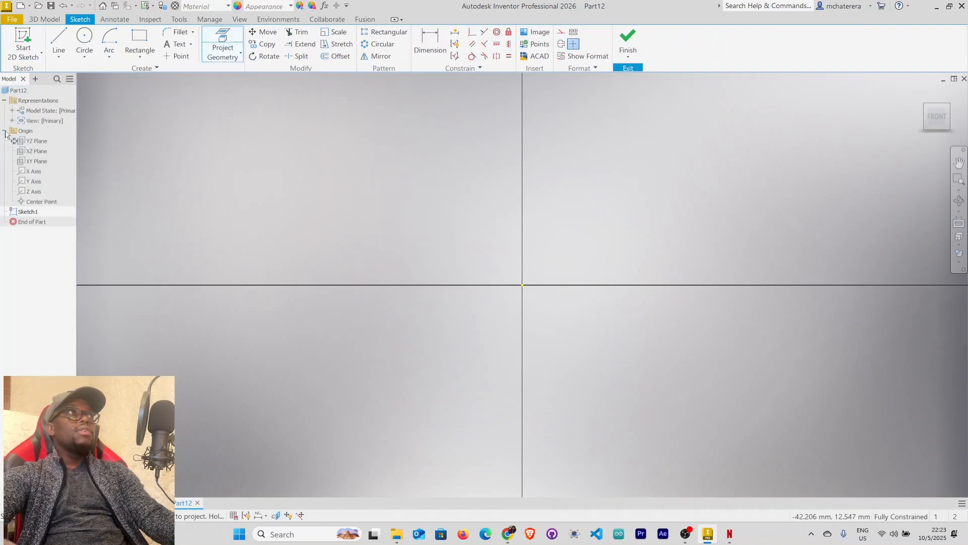
left_click(32, 183)
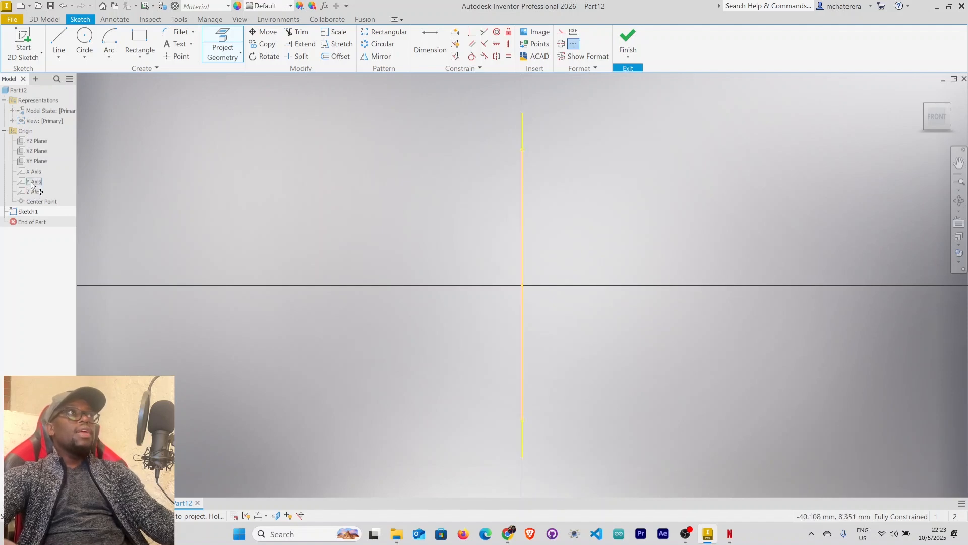
left_click(33, 174)
right_click(261, 181)
left_click(299, 180)
- Convert both projected axis lines to construction geometry
mouse_move(251, 89)
left_mouse_down()
mouse_move(699, 412)
mouse_move(827, 464)
left_mouse_up()
right_click(813, 459)
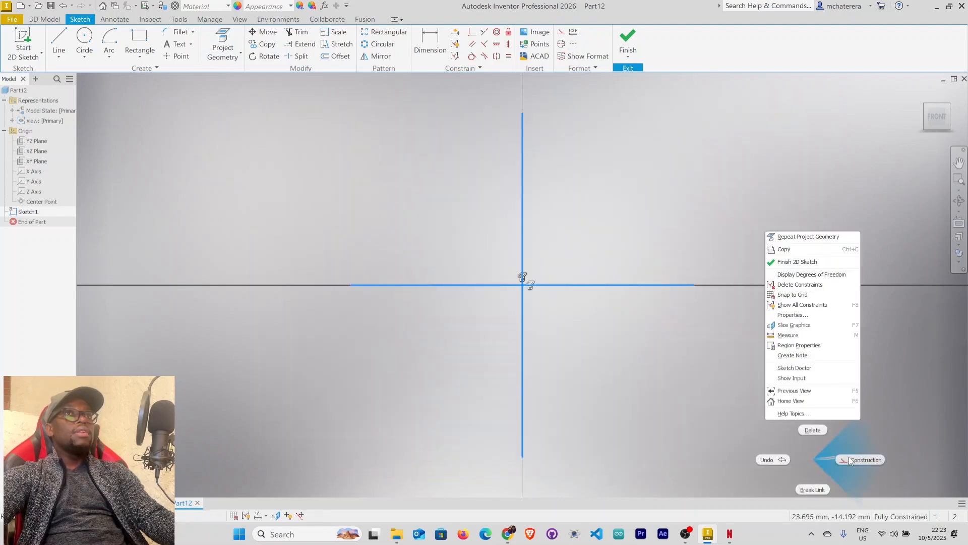
left_click(849, 456)
middle_click_drag(618, 369, 629, 371)
left_click(355, 225)
middle_click_drag(364, 222, 420, 258)
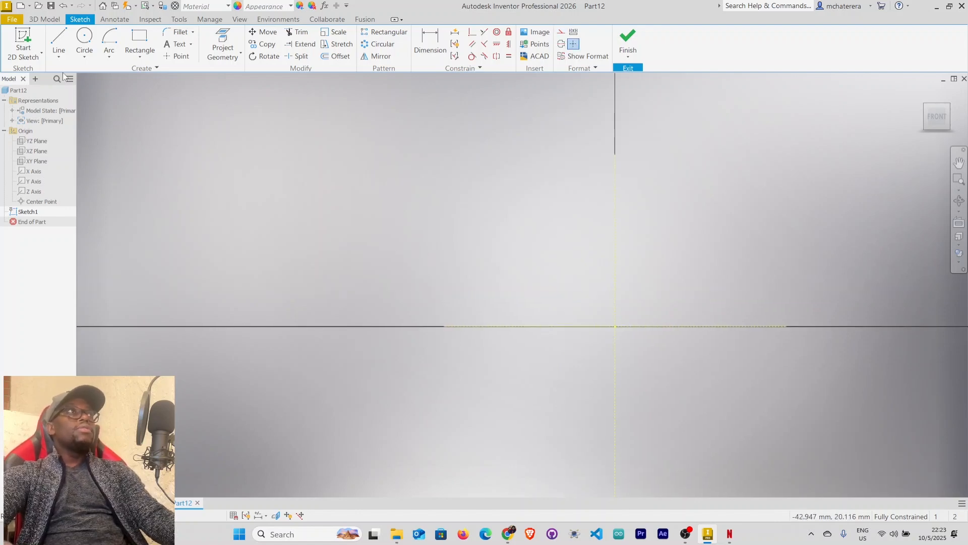
- Draw a 50.5 mm horizontal line leftward from the vertical axis, about 4.4 mm above the horizontal axis
left_click(65, 39)
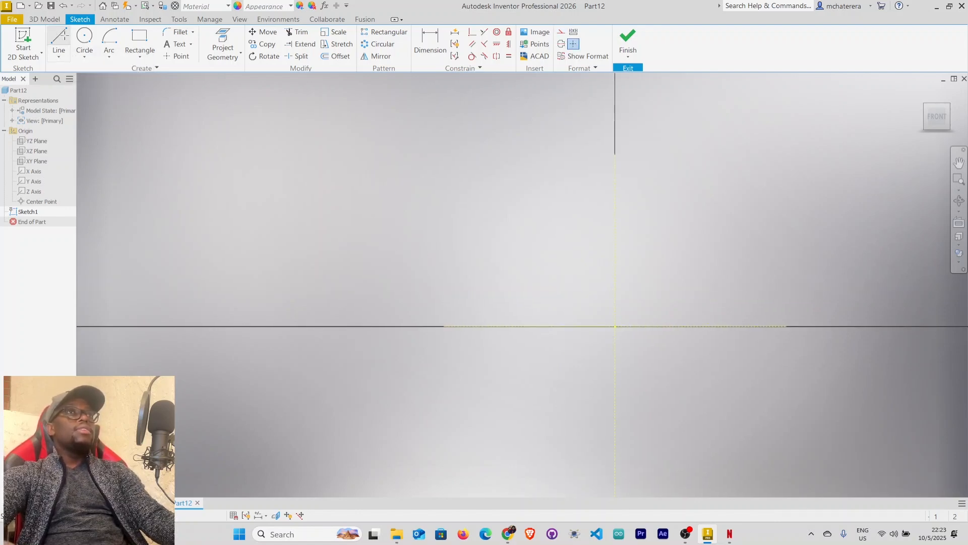
left_click(615, 272)
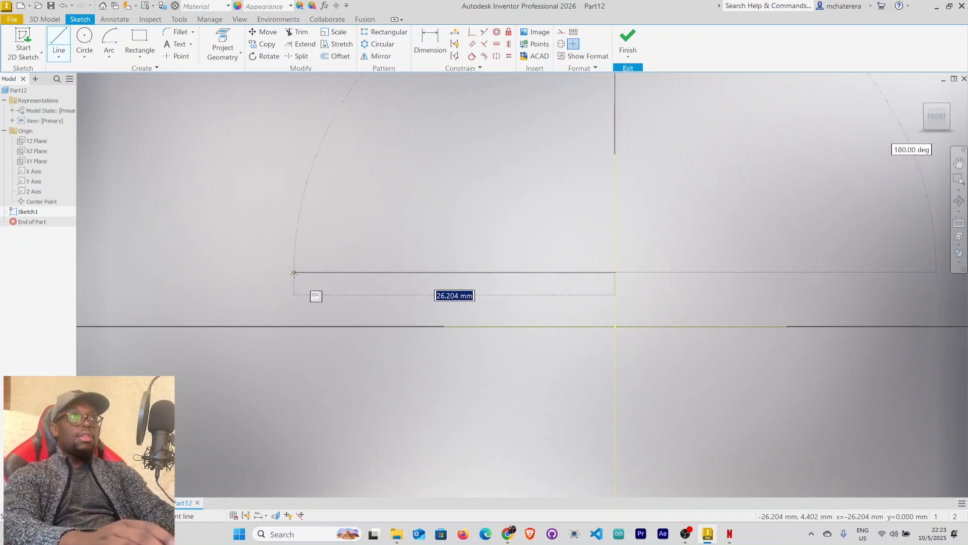
type("50.5")
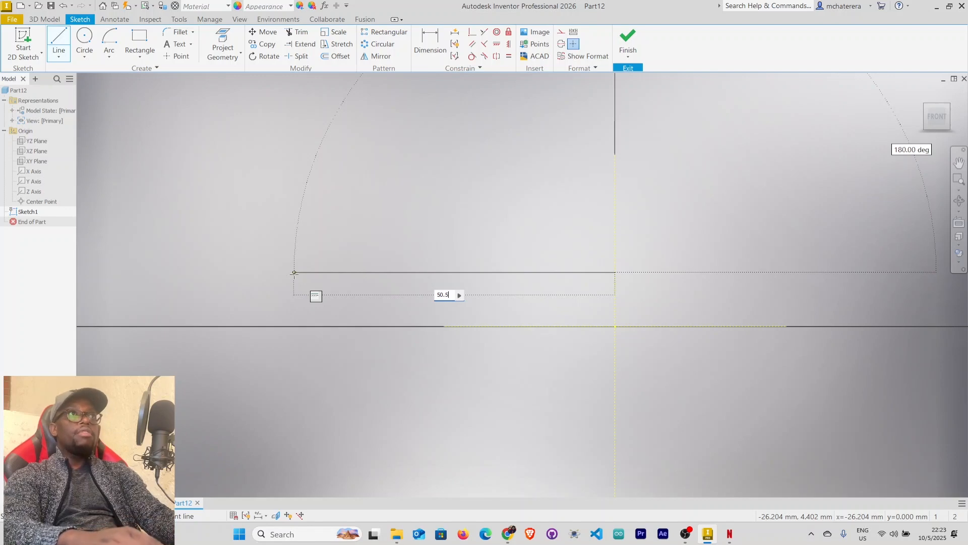
key("Return")
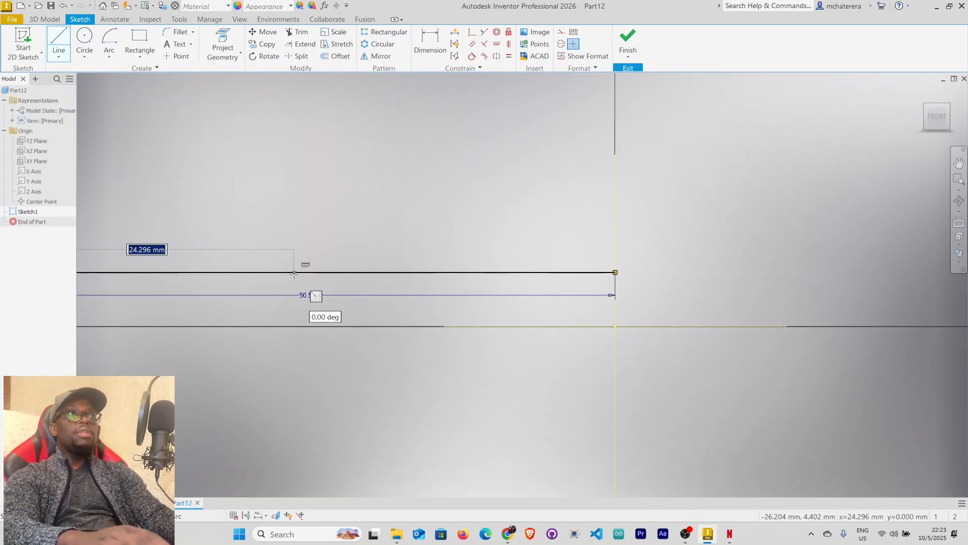
right_click(339, 245)
left_click(375, 245)
middle_click_drag(418, 236, 675, 237)
mouse_move(283, 250)
middle_mouse_down()
mouse_move(339, 253)
mouse_move(306, 217)
middle_mouse_up()
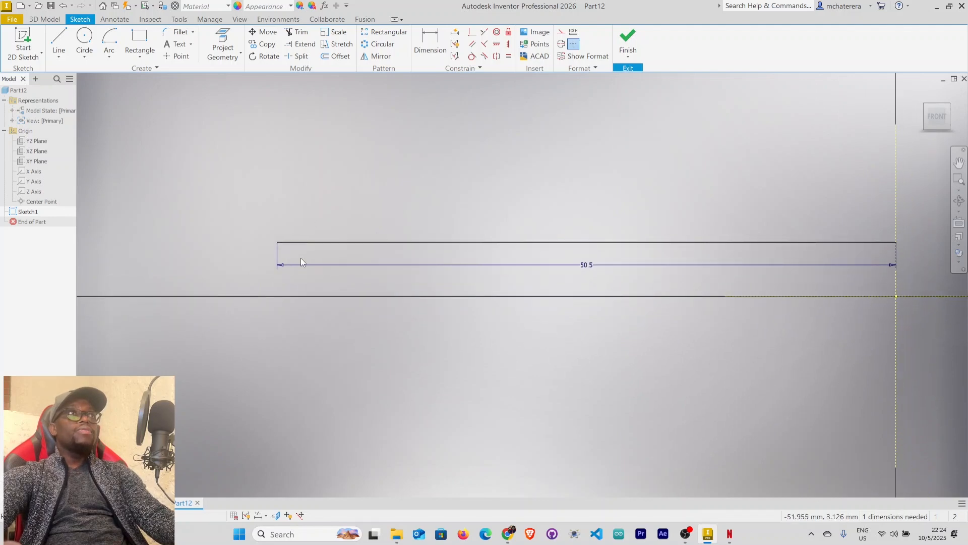
- Draw a vertical line from the horizontal line's left end down to the horizontal axis, and move the 50.5 mm dimension above the profile
left_click(59, 40)
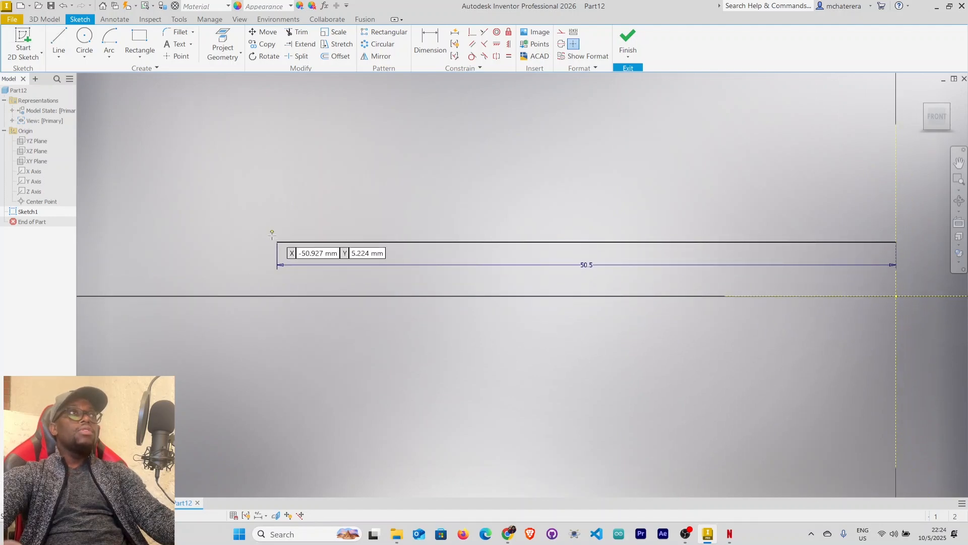
left_click(277, 243)
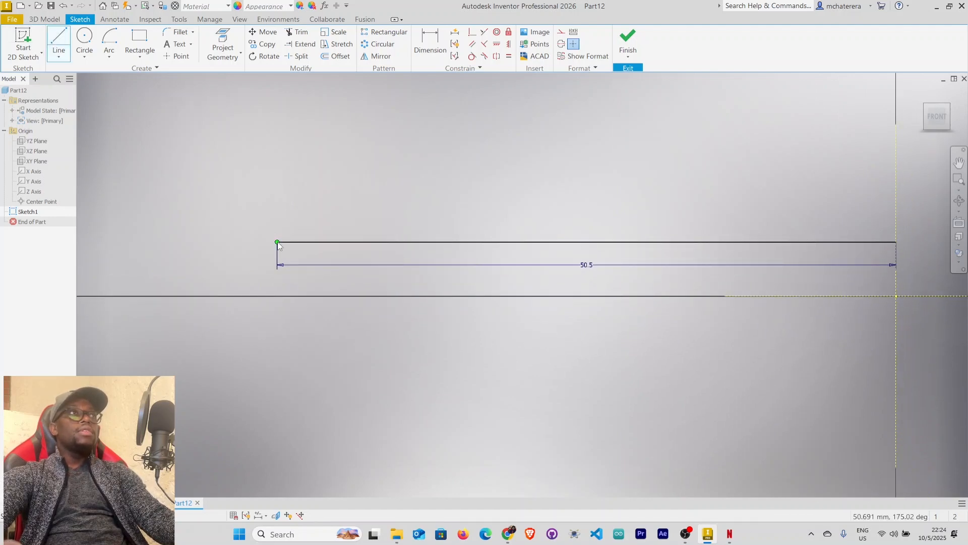
left_click(277, 296)
right_click(277, 296)
left_click(305, 299)
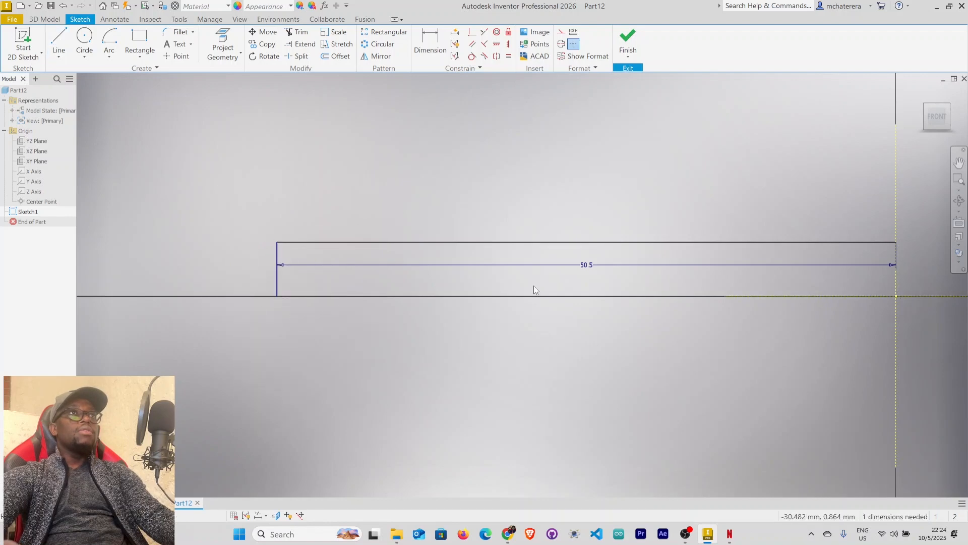
left_click_drag(588, 269, 597, 224)
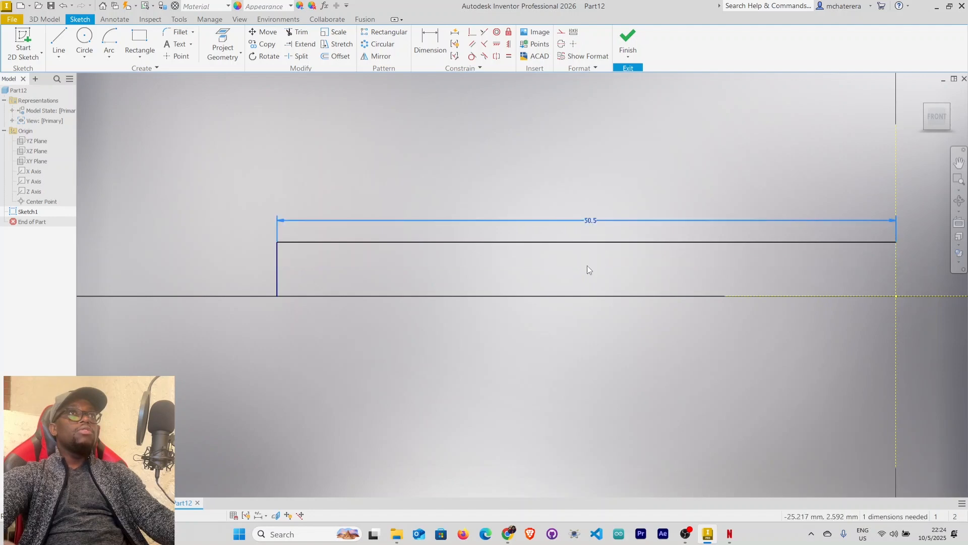
- Dimension the distance between the upper line and the horizontal axis as 2.9/2 mm
left_click(429, 46)
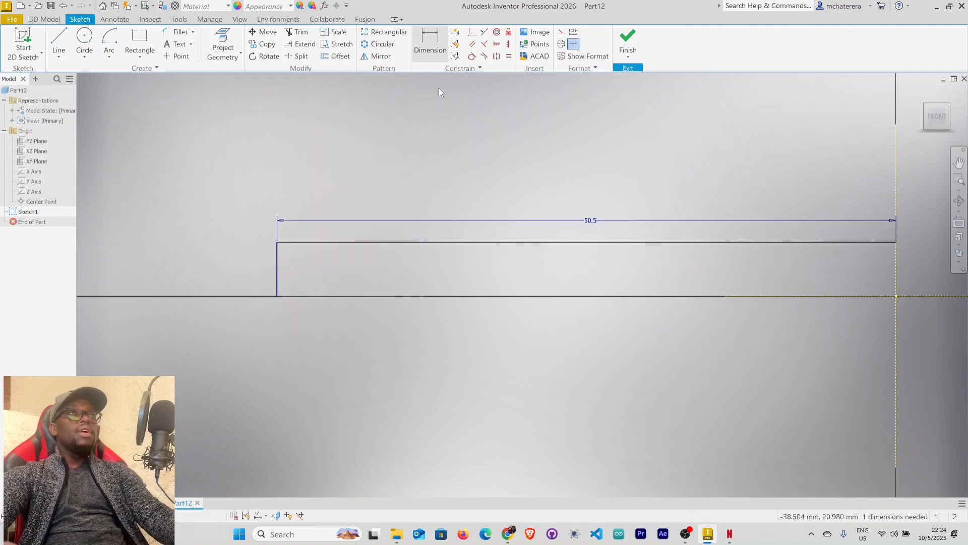
left_click(433, 243)
left_click(764, 296)
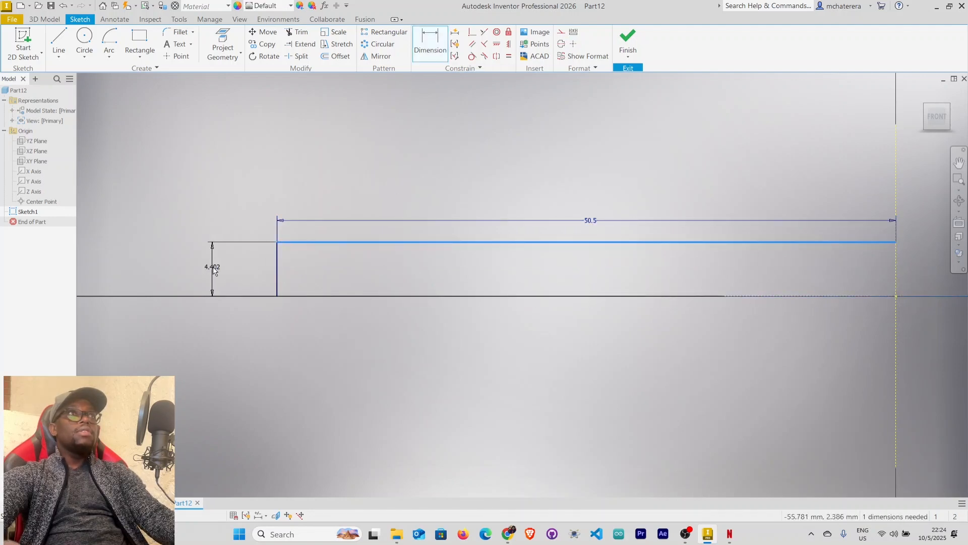
left_click(241, 274)
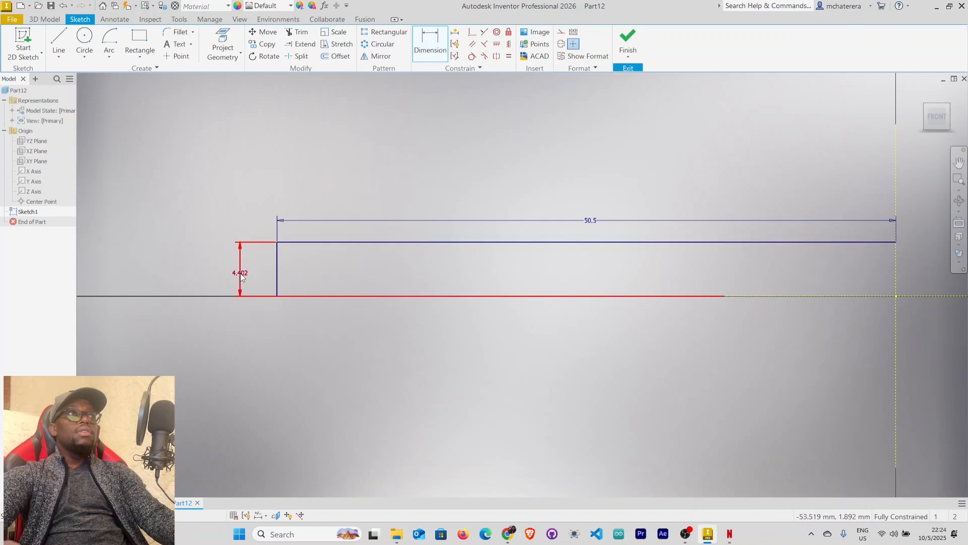
left_click(242, 275)
type("2.9/2")
key("Return")
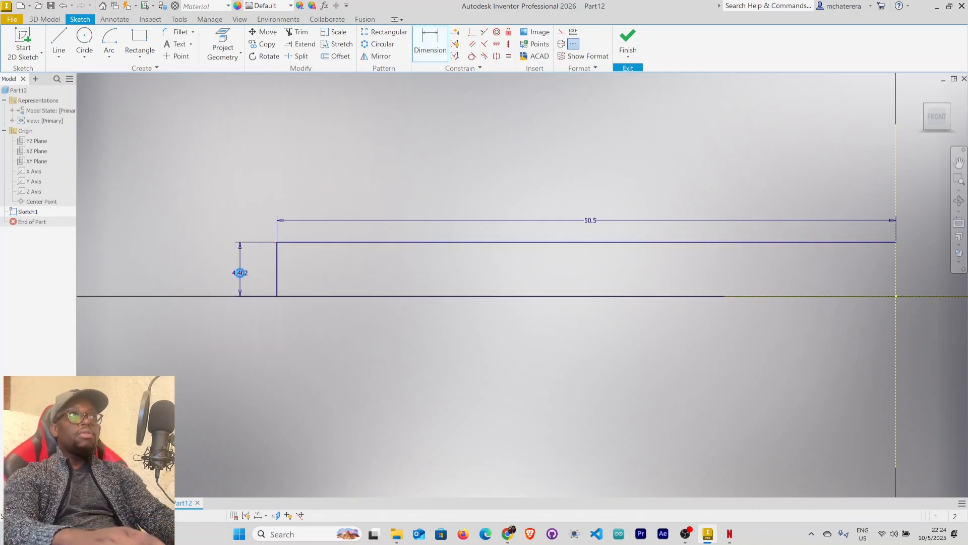
- Sketch a circle about 3.4 mm in diameter, centred below the horizontal axis near the profile's left end
scroll(406, 330, "down", 3)
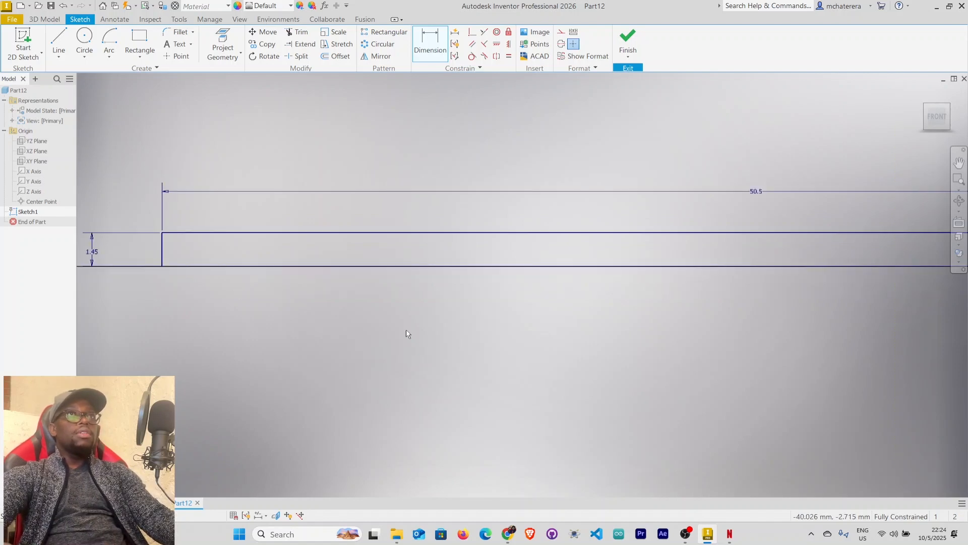
middle_click_drag(407, 331, 530, 346)
left_click(85, 46)
left_click(341, 311)
left_click(365, 344)
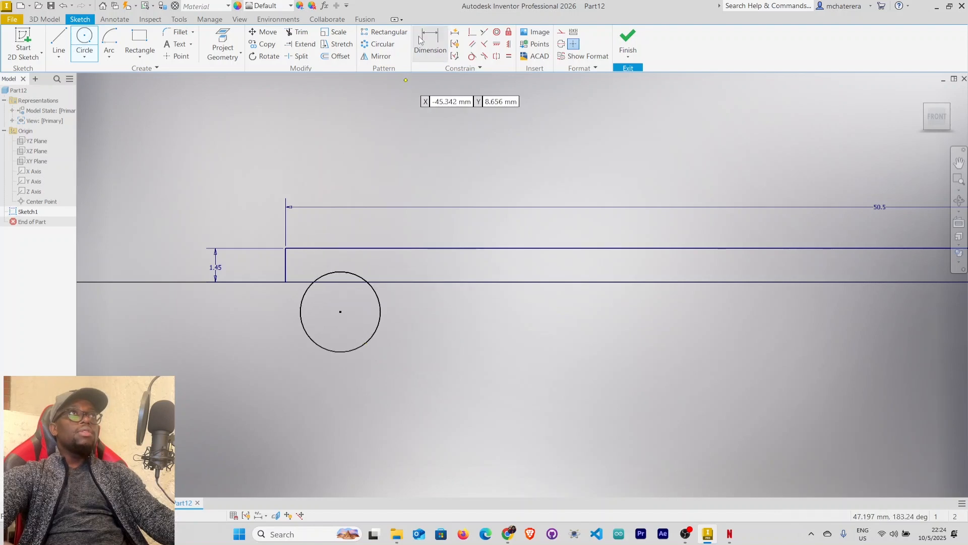
- Dimension the circle's diameter as d1*2, linking it to twice the 1.45 mm height dimension
key("d")
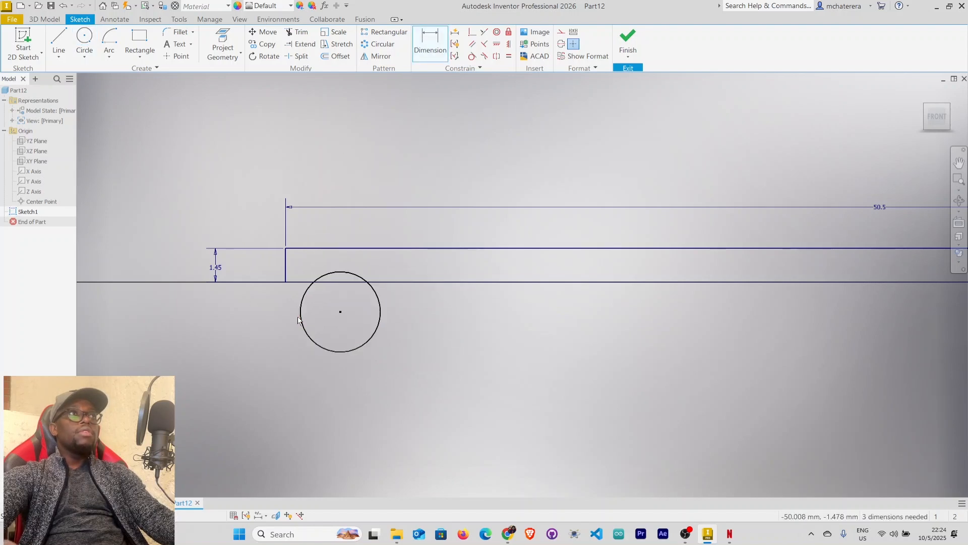
left_click(300, 317)
left_click(270, 324)
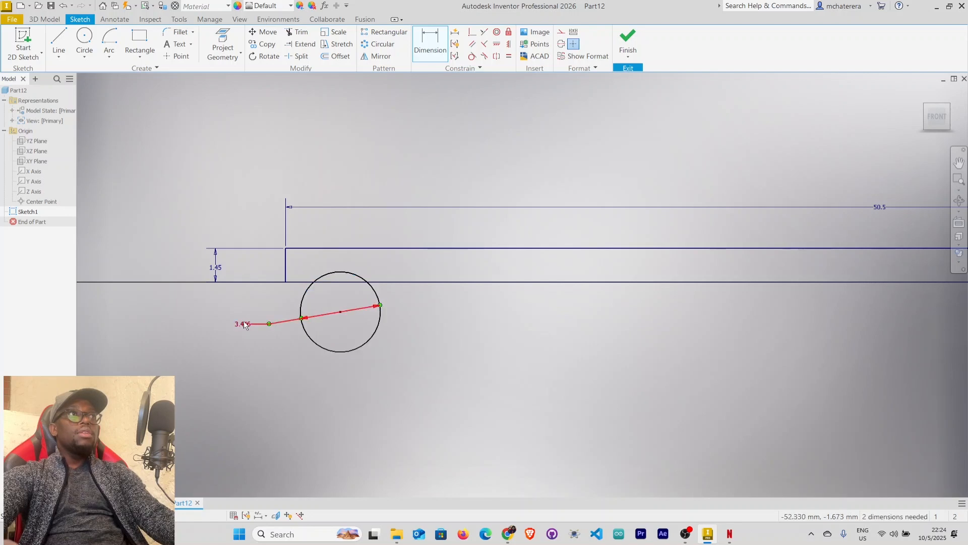
double_click(243, 322)
left_click(216, 270)
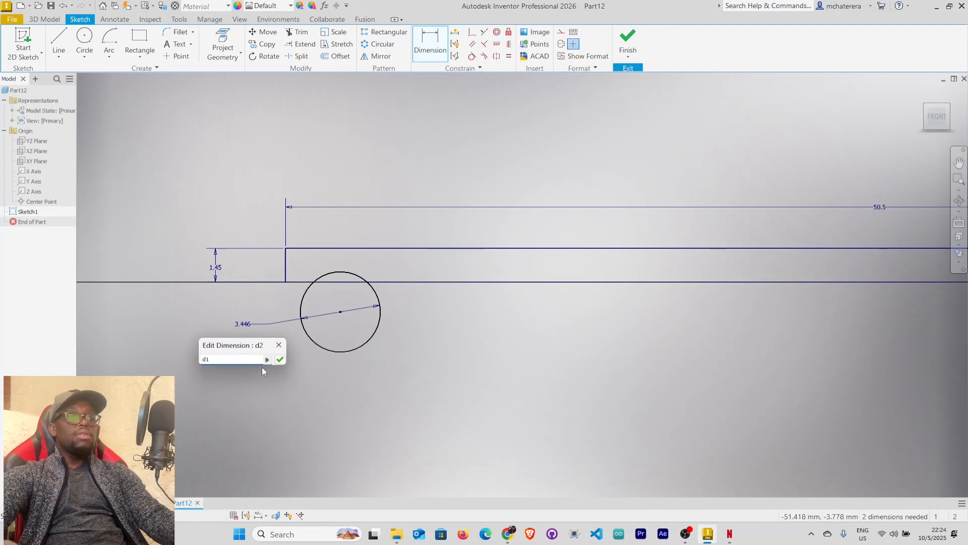
type("*2")
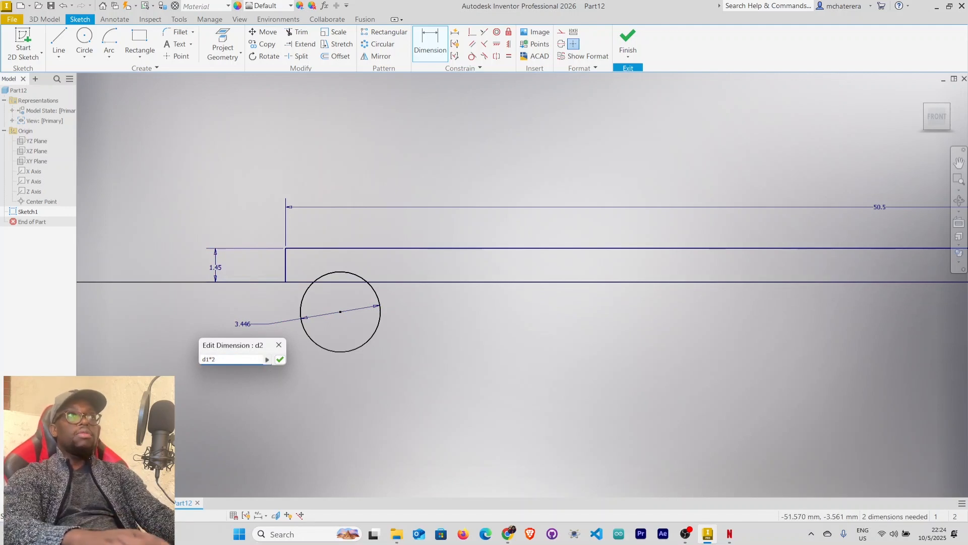
key("Return")
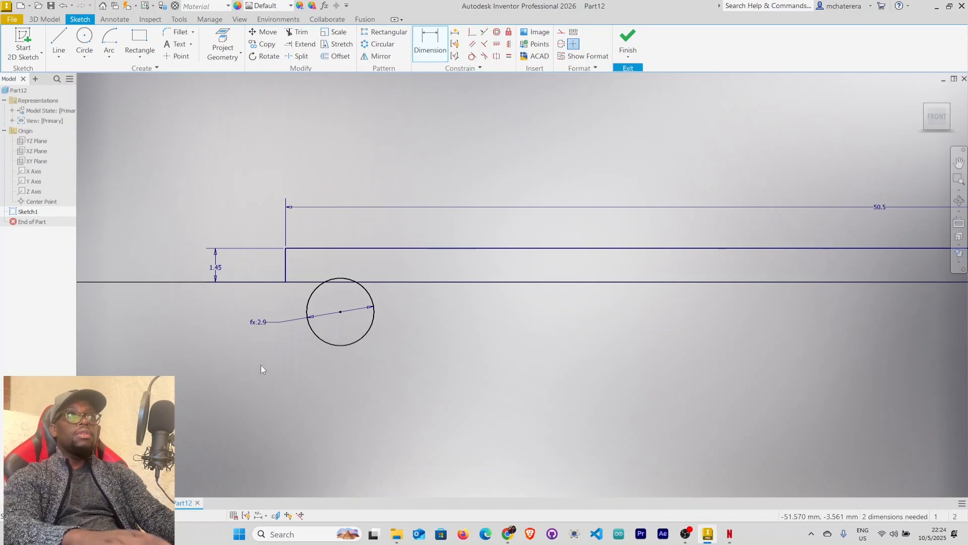
right_click(428, 323)
left_click(461, 320)
- Apply a tangent constraint between the circle and the profile's upper horizontal line
scroll(286, 310, "up", 3)
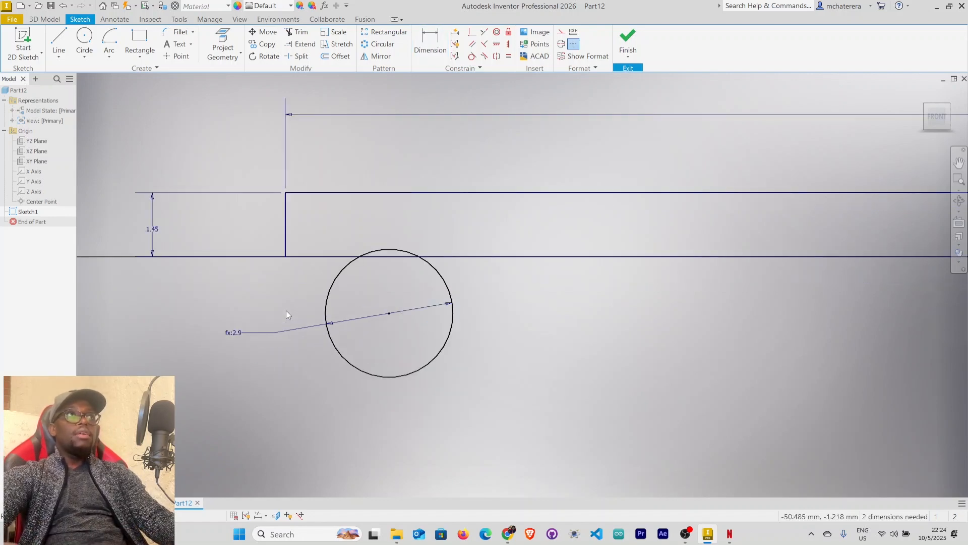
middle_click_drag(347, 314, 374, 359)
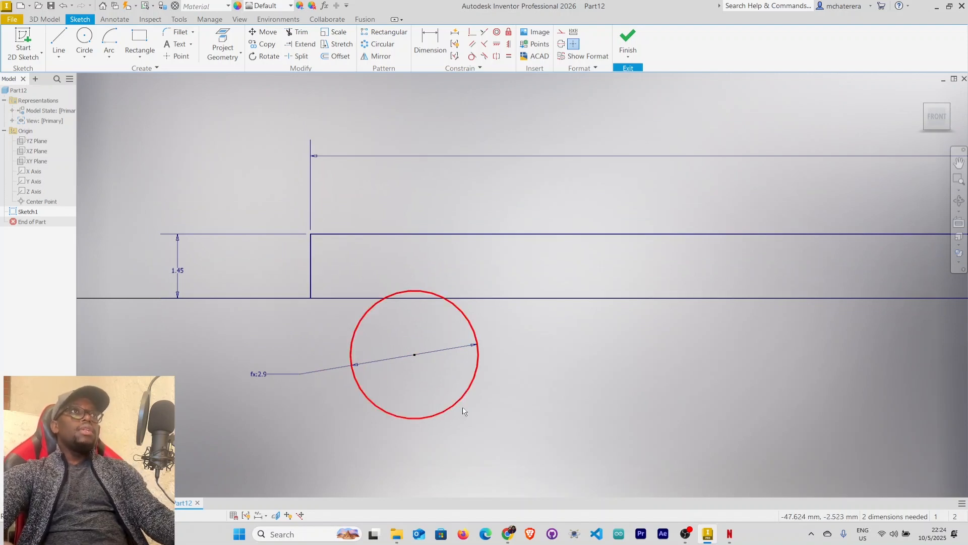
middle_click_drag(526, 387, 502, 384)
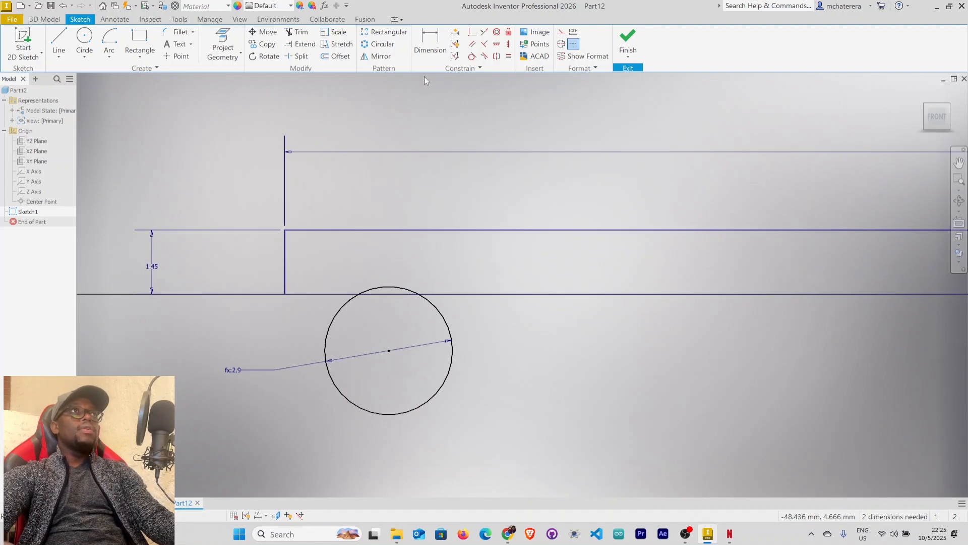
left_click(471, 56)
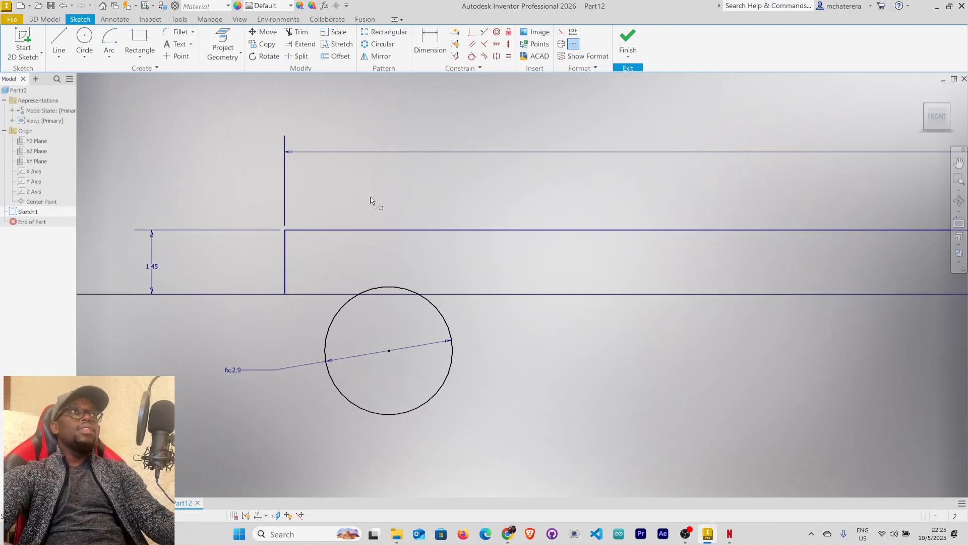
left_click(381, 289)
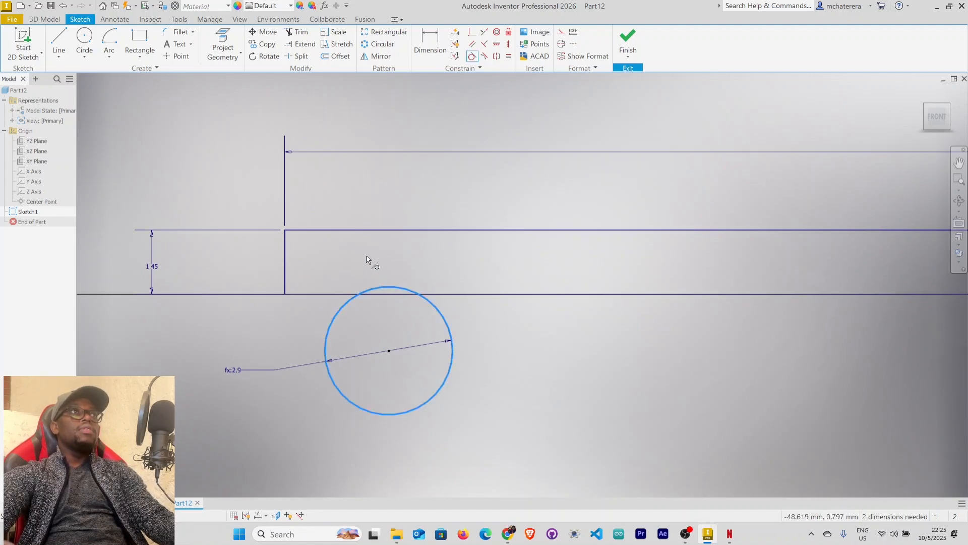
left_click(324, 232)
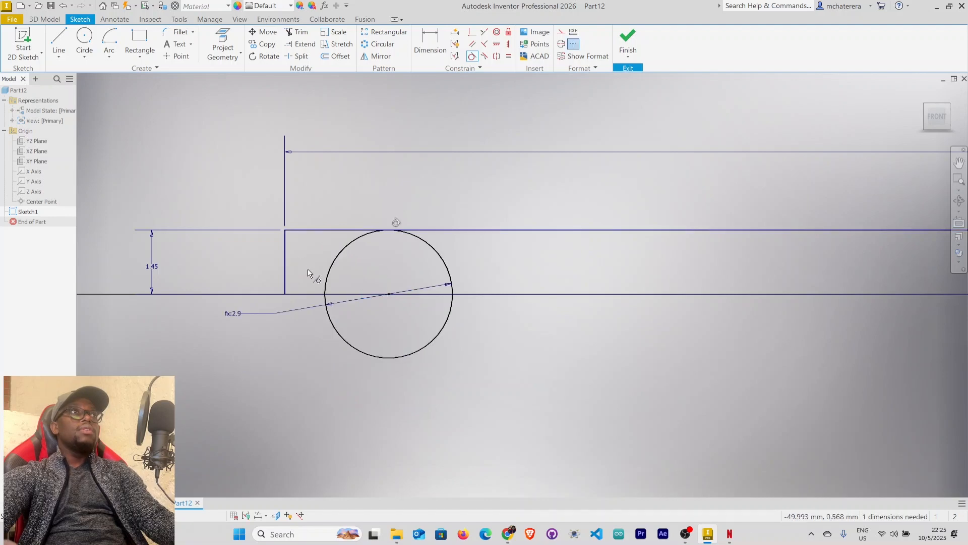
- Make the circle tangent to the short vertical line at the profile's left end, and finish constraining
left_click(325, 281)
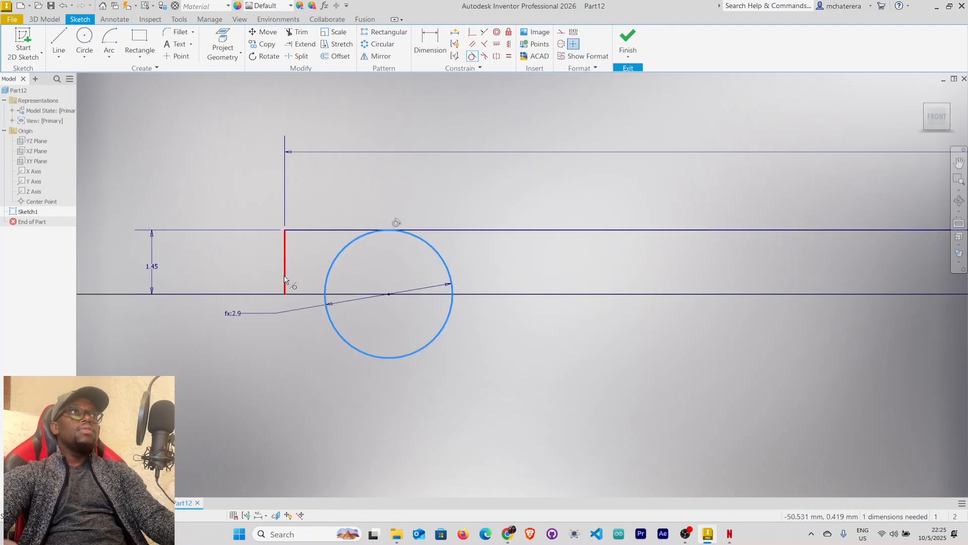
left_click(286, 279)
right_click(169, 197)
left_click(208, 200)
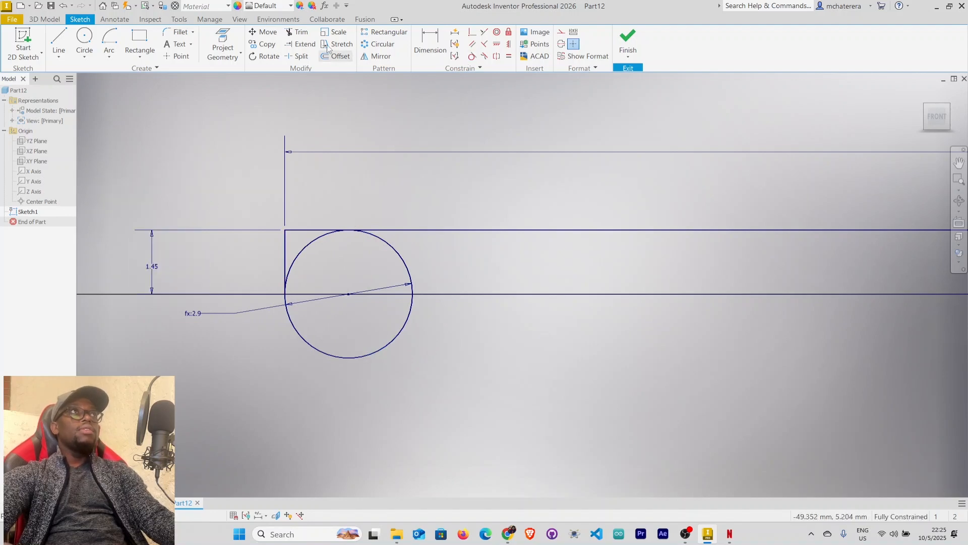
- Try to trim away the part of the circle outside its upper-left quarter
left_click(298, 31)
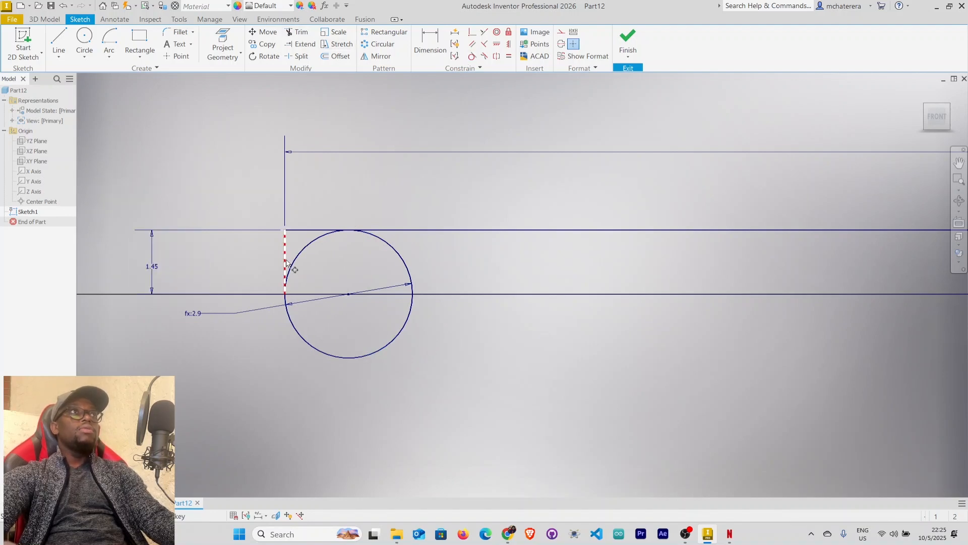
left_click(322, 350)
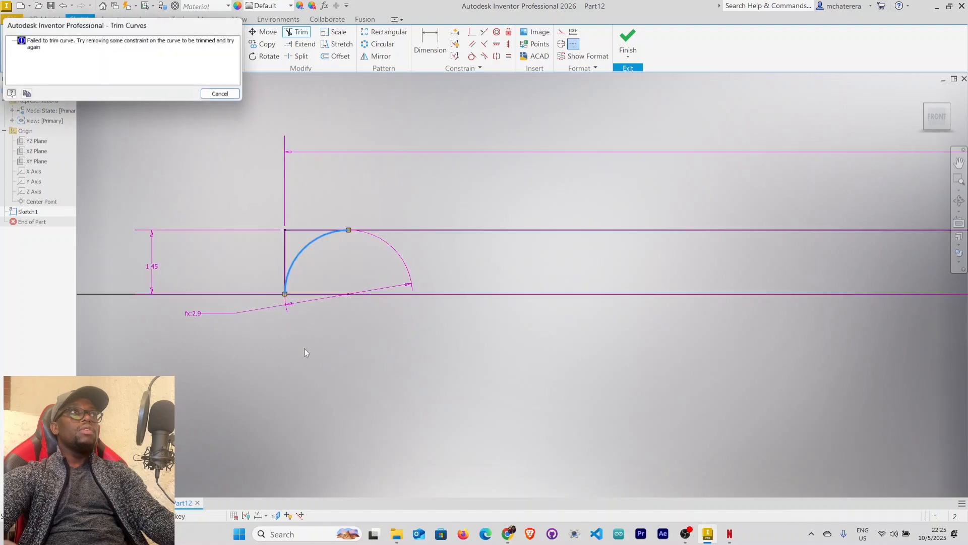
left_click(220, 94)
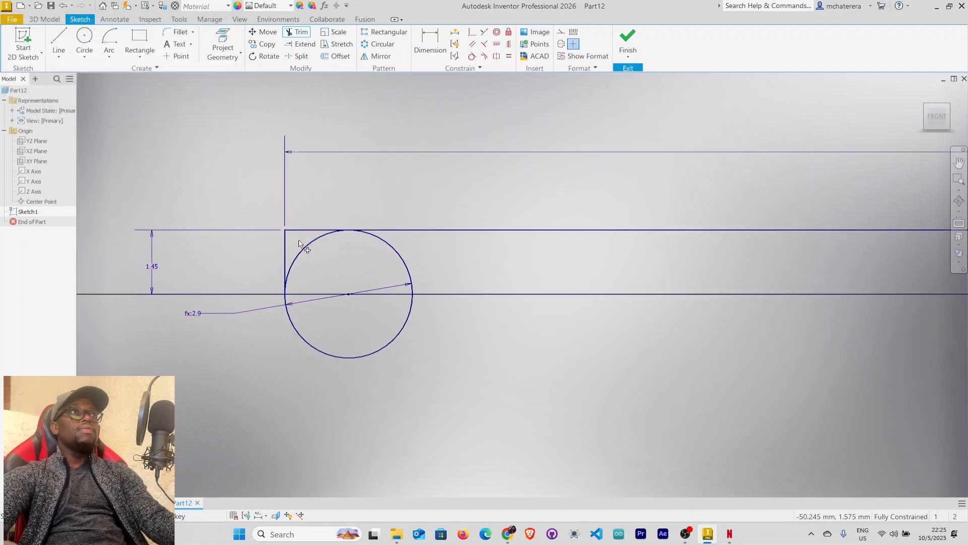
- Move the diameter dimension inside the circle and retry trimming the circle down to its upper-left quarter
scroll(321, 320, "up", 3)
middle_click_drag(276, 317, 370, 328)
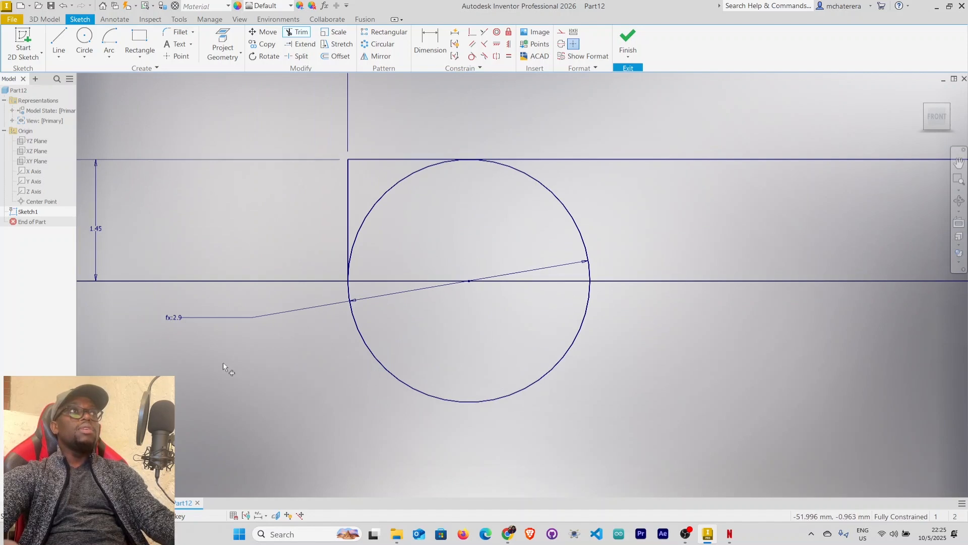
key("Escape")
left_click_drag(173, 317, 384, 217)
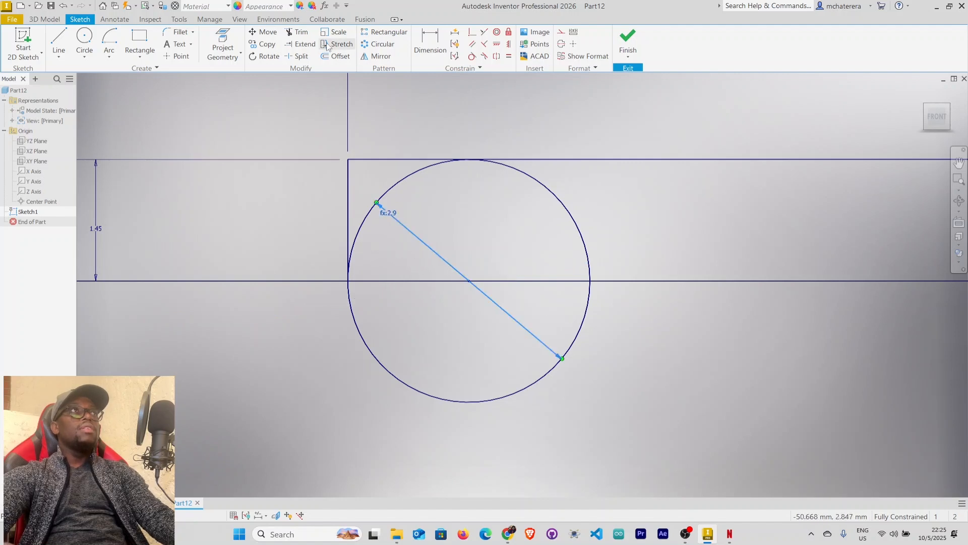
left_click(586, 246)
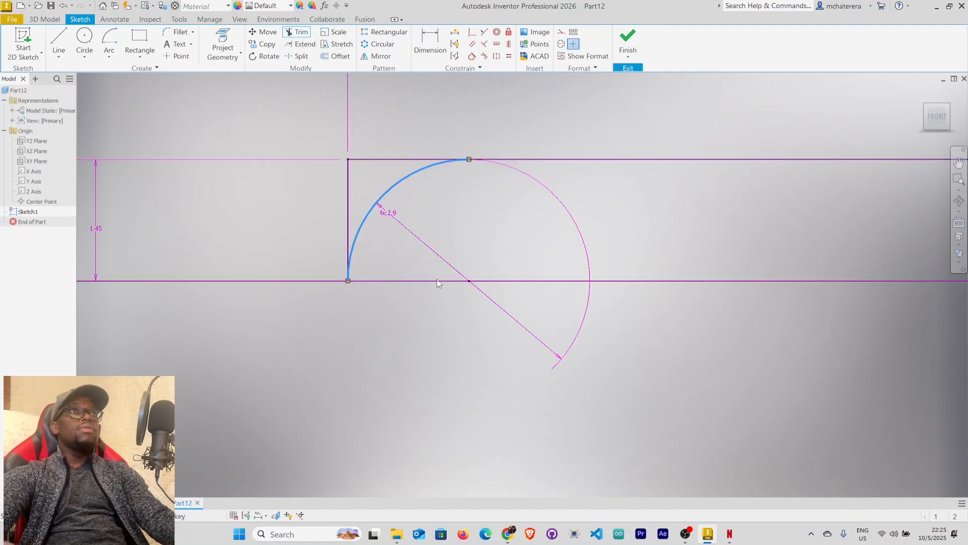
key("Escape")
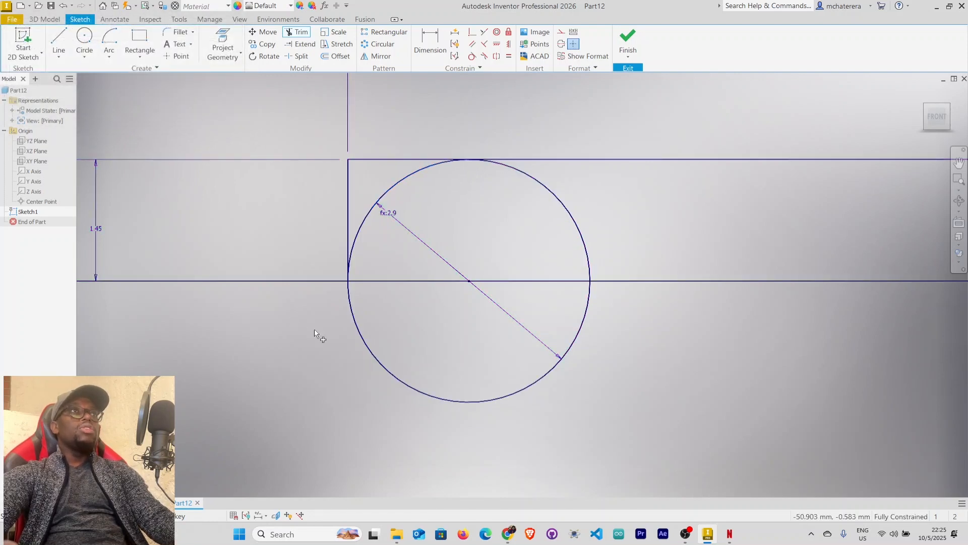
- Draw a 50.5 mm line along the horizontal axis from the vertical line's lower end to the origin
middle_click_drag(376, 364, 271, 384)
scroll(270, 383, "down", 3)
scroll(535, 383, "down", 2)
middle_click_drag(535, 383, 301, 351)
scroll(425, 361, "down", 2)
middle_click_drag(634, 380, 378, 343)
scroll(509, 367, "down", 1)
middle_click_drag(513, 372, 599, 369)
left_click(59, 42)
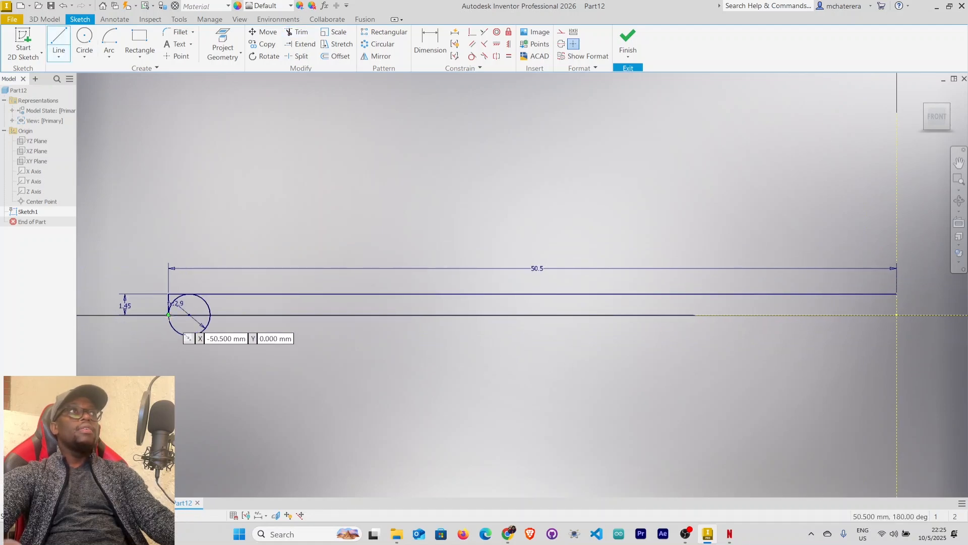
left_click(169, 316)
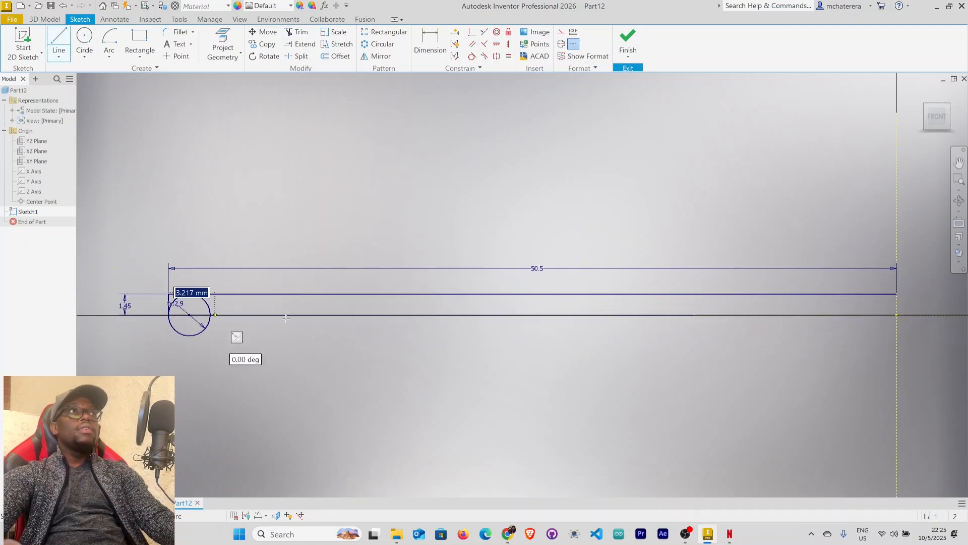
left_click(897, 316)
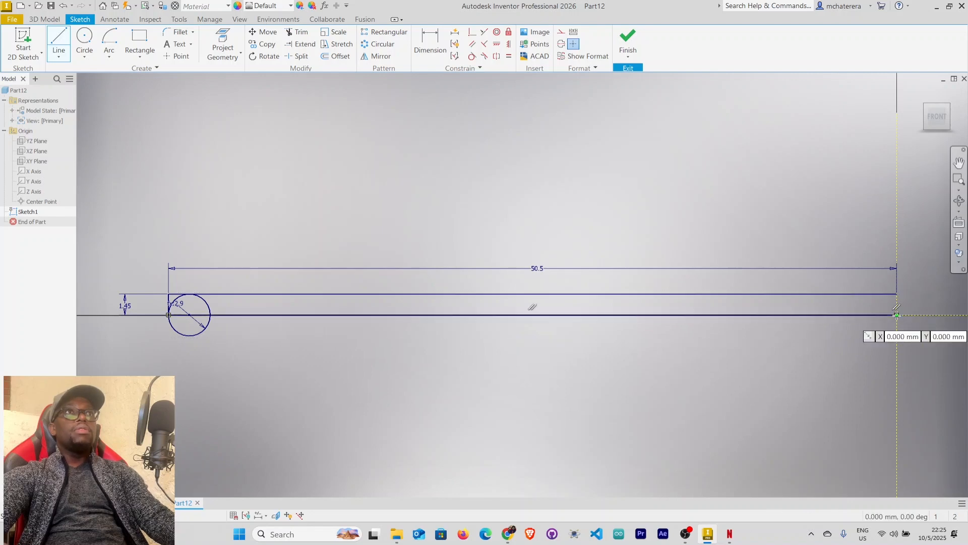
right_click(896, 316)
left_click(916, 317)
- Try to trim the half of the circle below the new base line
scroll(376, 282, "down", 3)
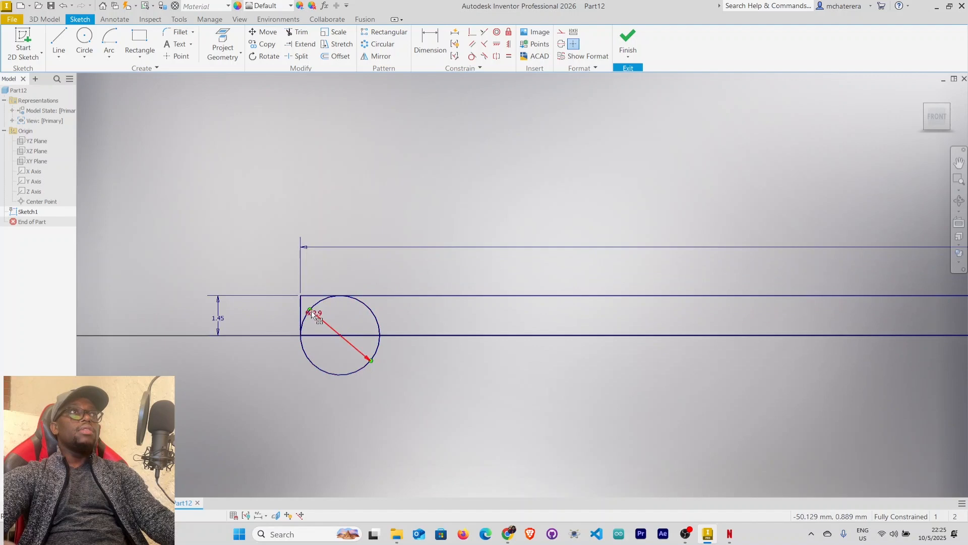
scroll(311, 310, "down", 3)
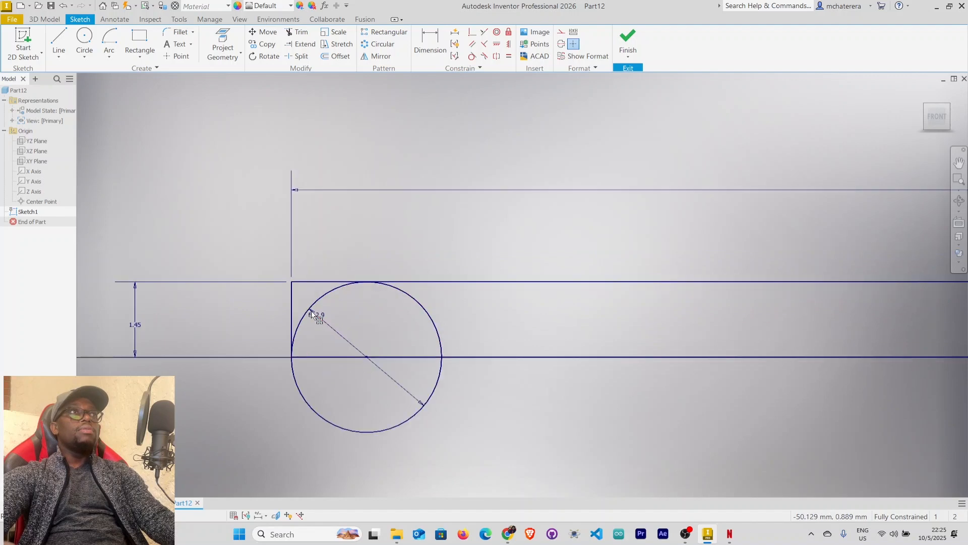
left_click(301, 33)
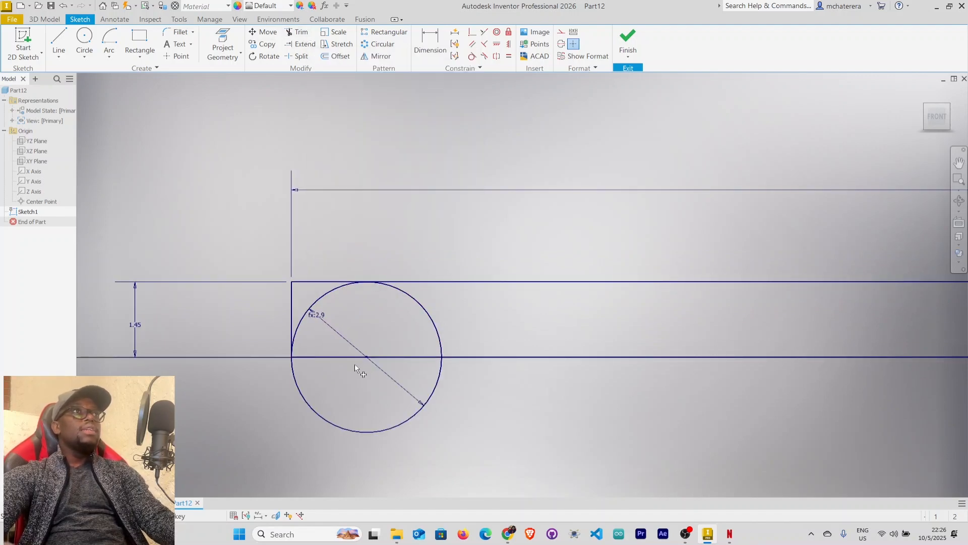
left_click(371, 431)
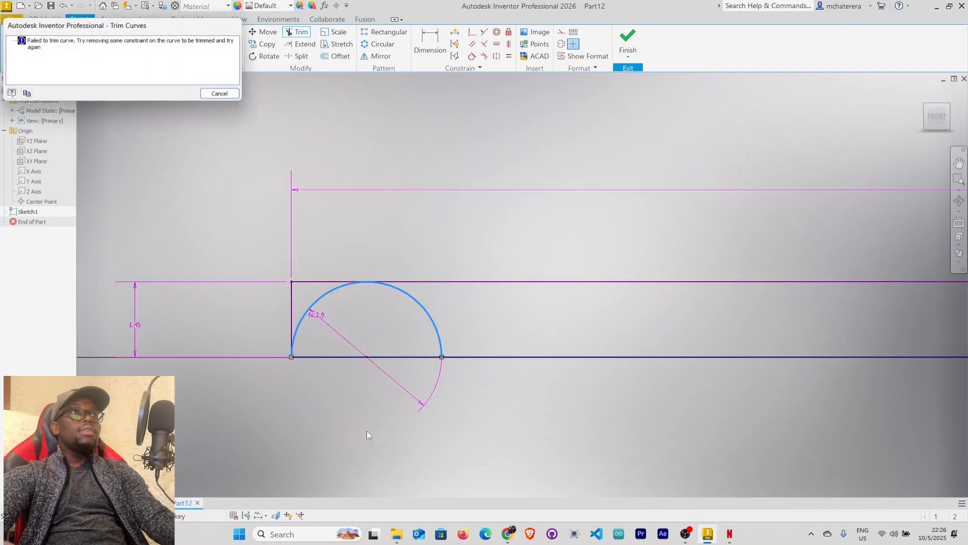
left_click(221, 94)
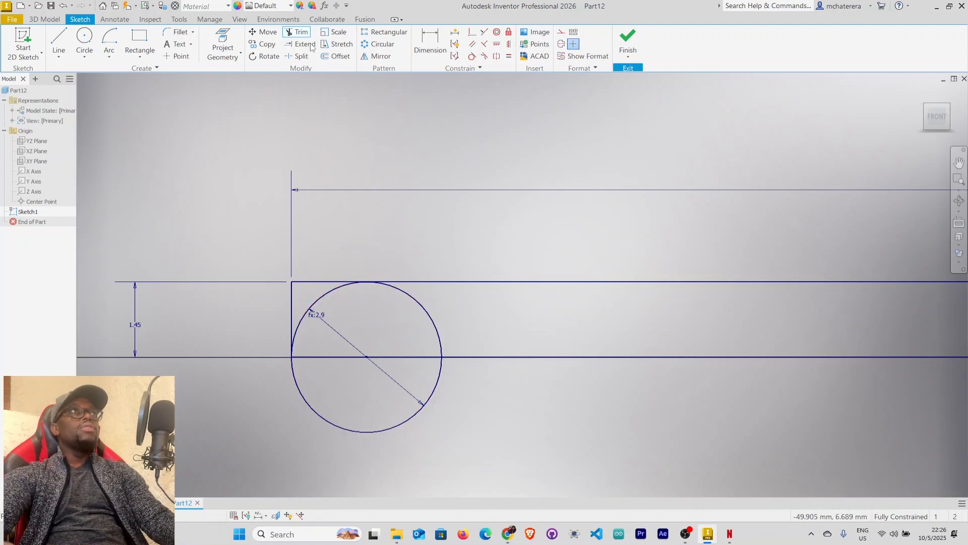
- Try to split the circle where it crosses the base line
left_click(300, 56)
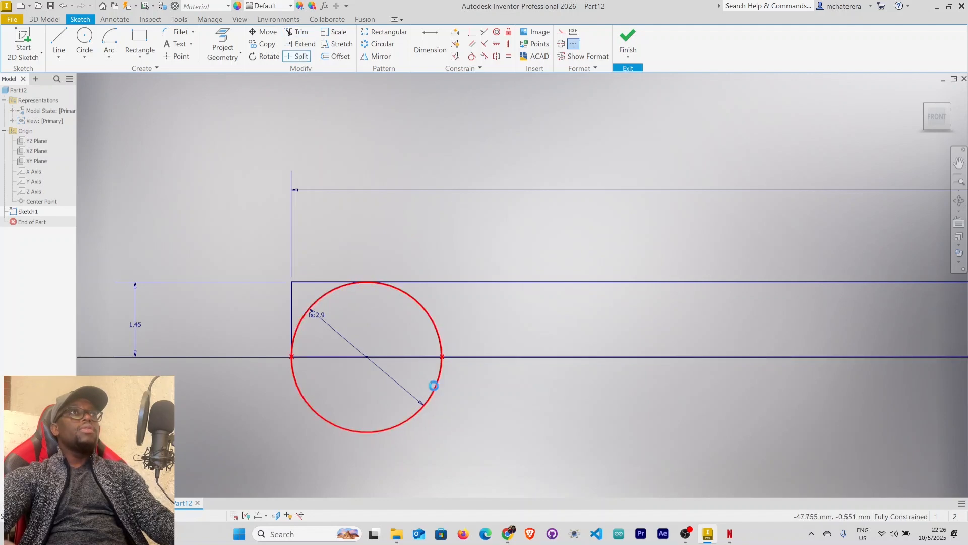
left_click(433, 386)
left_click(221, 95)
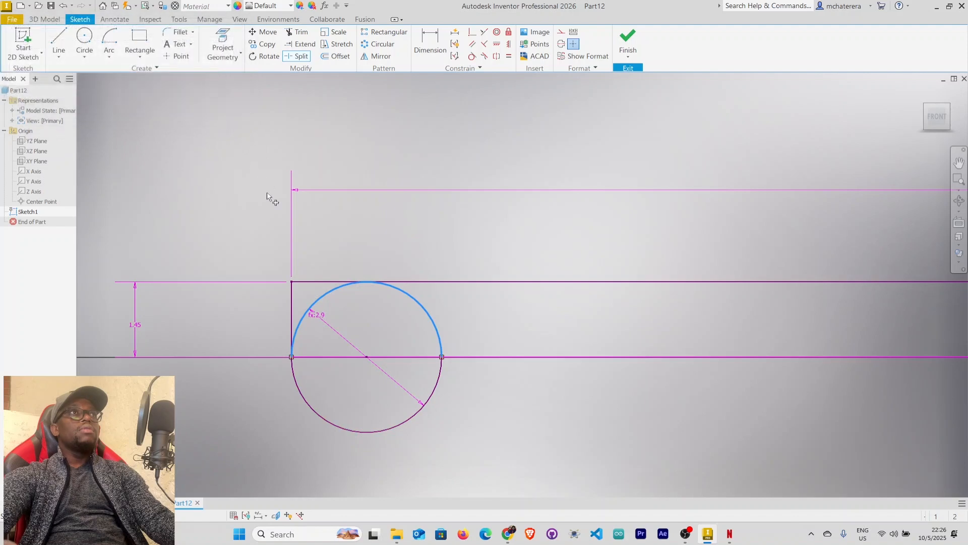
- Delete the circle's diameter dimension and trim the circle down to its upper-left quarter arc
right_click(322, 319)
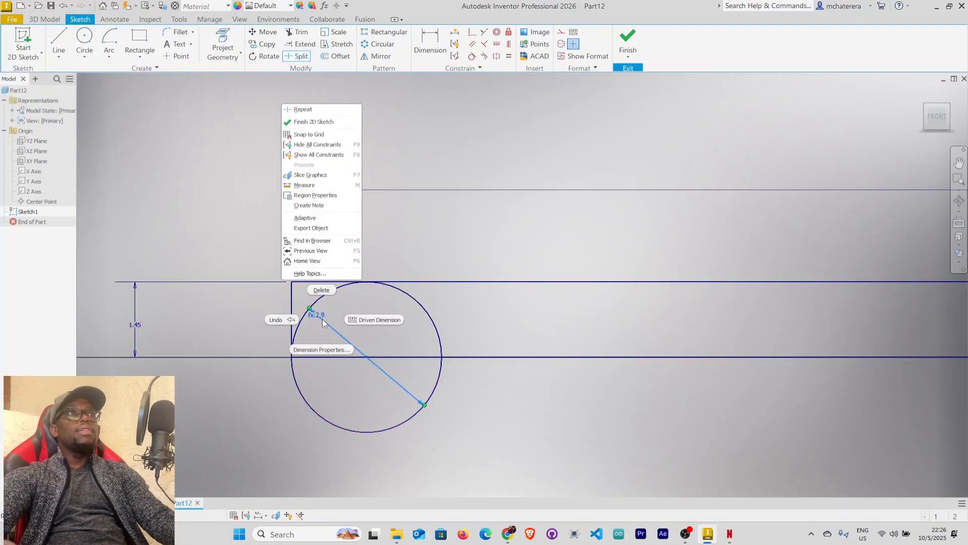
left_click(328, 293)
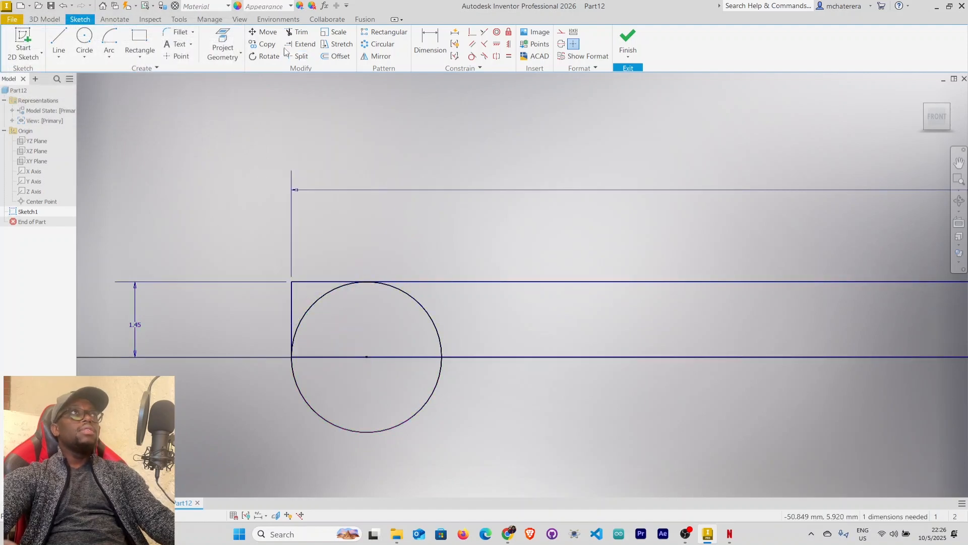
key("x")
left_click(390, 287)
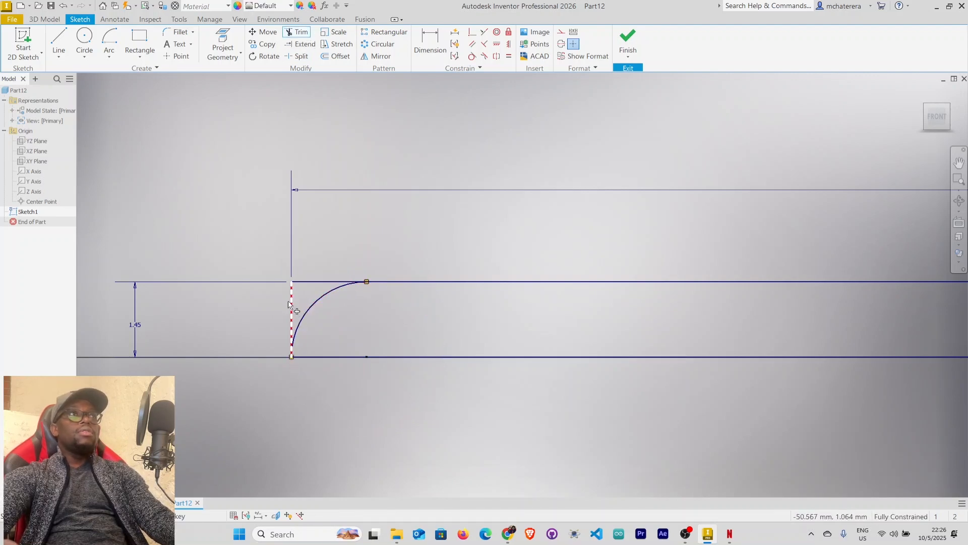
- Trim the upper line's overhang beyond the arc and convert the left vertical line to construction geometry
left_click(307, 282)
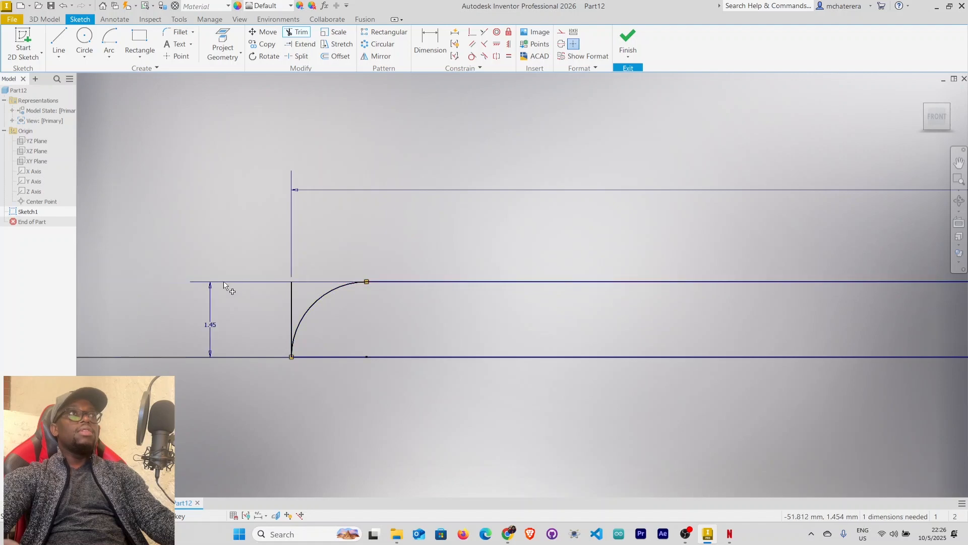
right_click(202, 237)
left_click(237, 235)
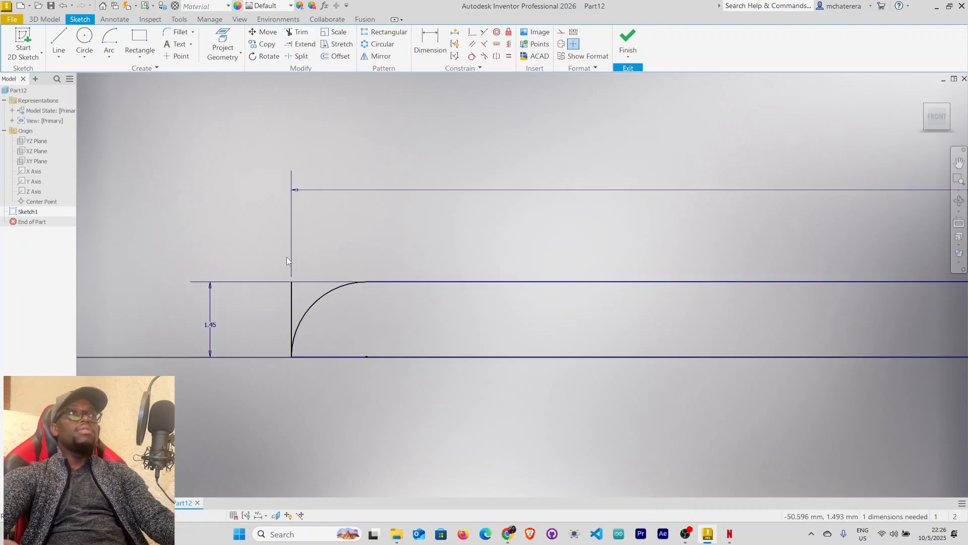
right_click(291, 306)
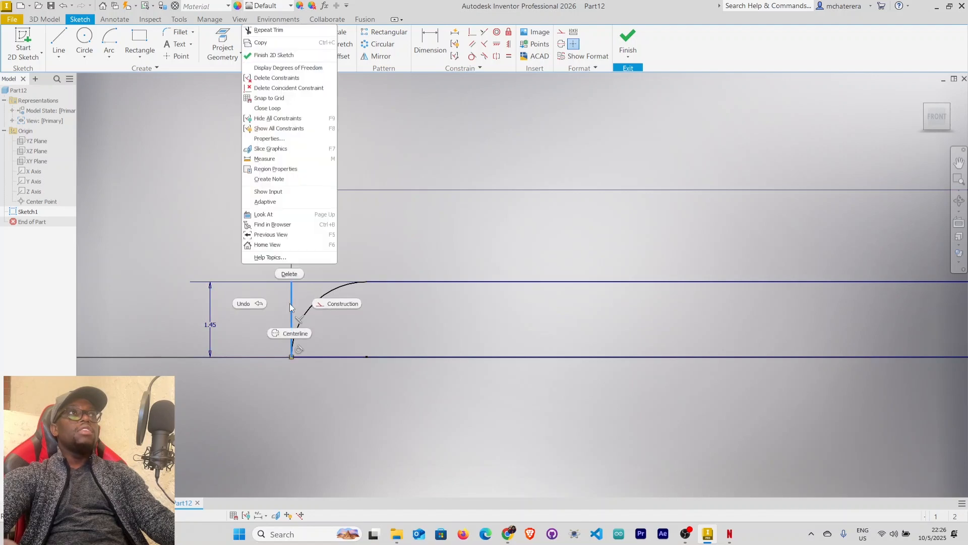
left_click(331, 301)
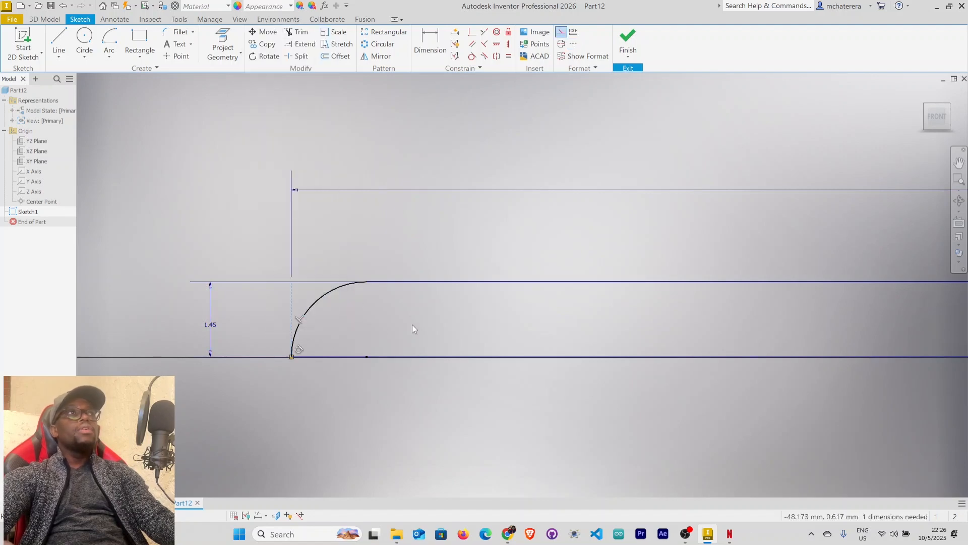
- Add a driven radius dimension to the quarter arc at the end of the profile
scroll(413, 325, "down", 3)
middle_click_drag(412, 324, 310, 312)
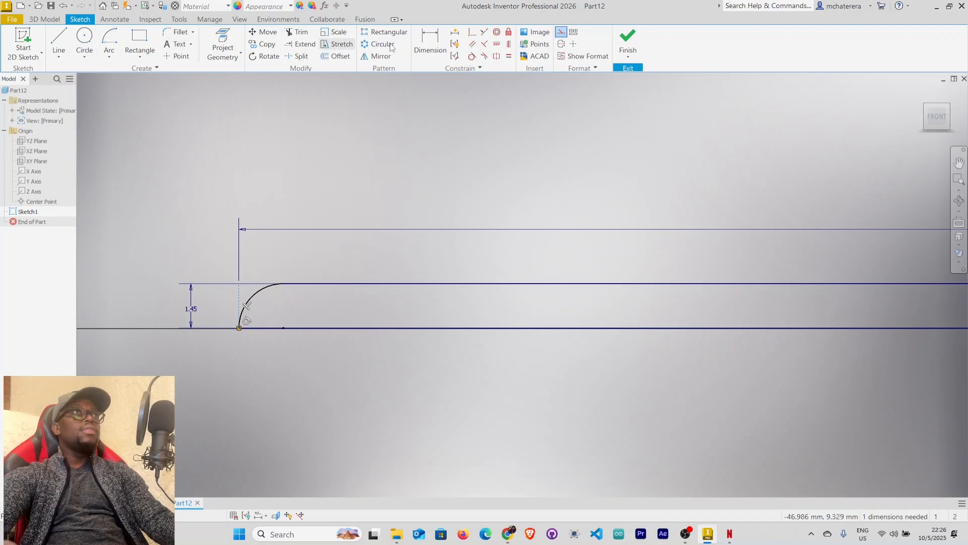
key("d")
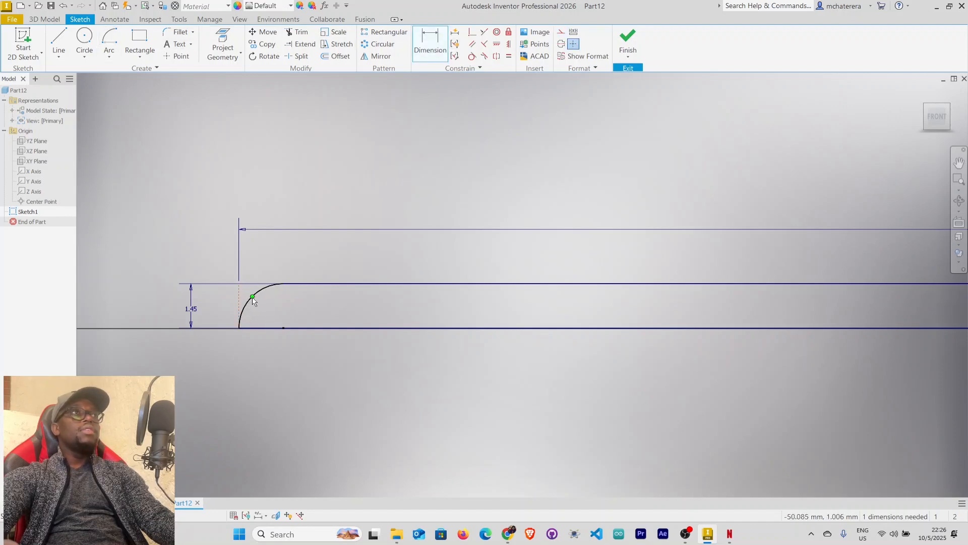
scroll(258, 288, "up", 5)
left_click(273, 300)
left_click(289, 375)
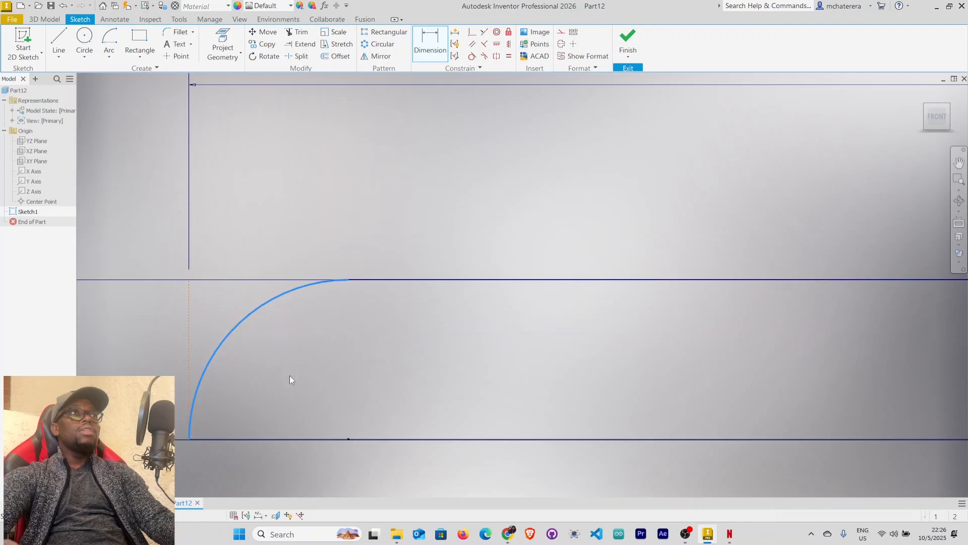
left_click(220, 95)
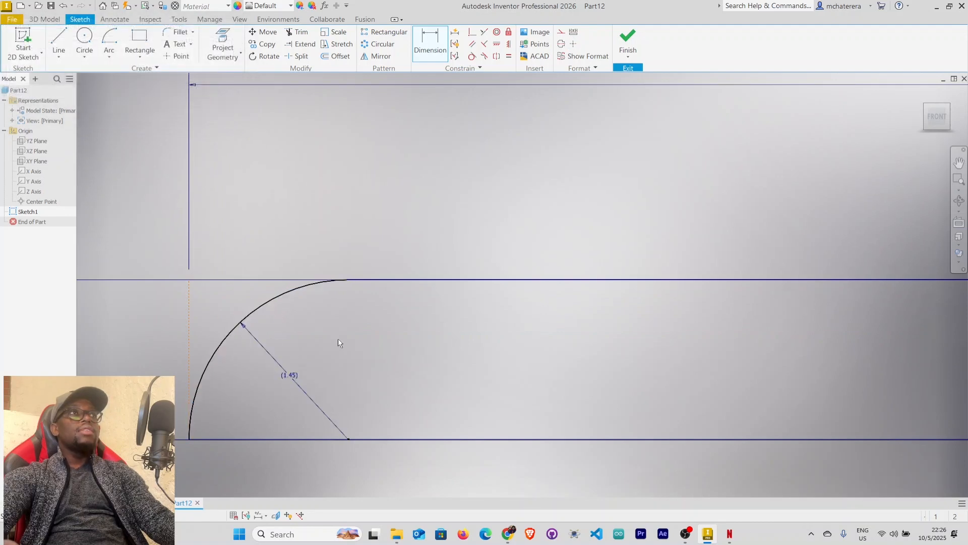
- Apply Auto Dimension to the sketch with both dimensions and constraints included
scroll(335, 347, "down", 4)
middle_click_drag(422, 351, 324, 343)
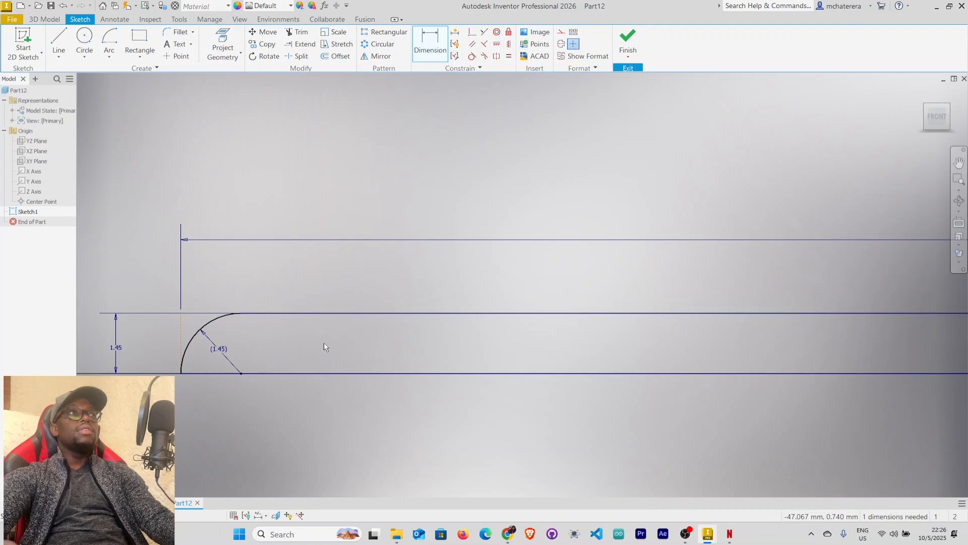
scroll(389, 340, "down", 3)
mouse_move(433, 337)
middle_mouse_down()
mouse_move(349, 334)
mouse_move(425, 327)
mouse_move(242, 321)
middle_mouse_up()
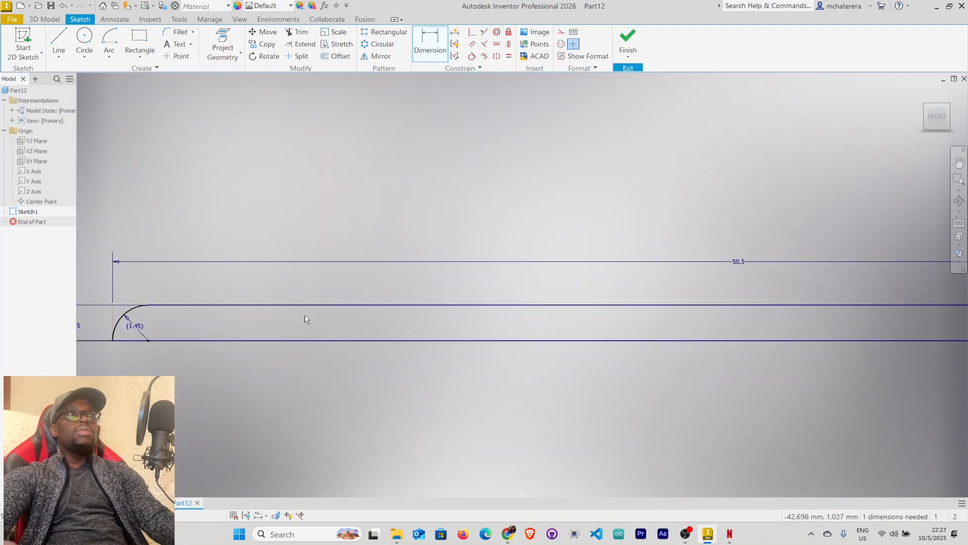
middle_click_drag(305, 315, 443, 333)
scroll(359, 336, "up", 3)
scroll(360, 335, "down", 3)
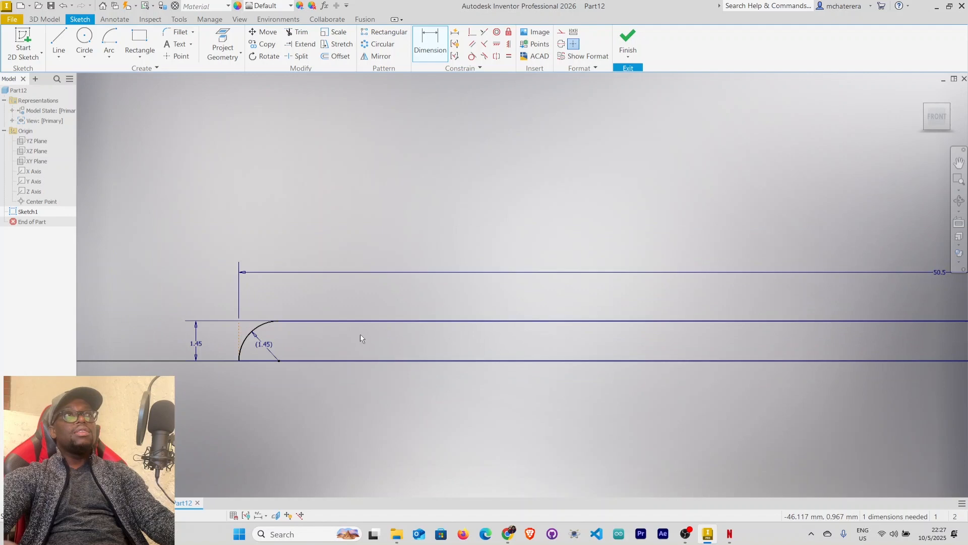
mouse_move(412, 331)
middle_mouse_down()
mouse_move(289, 337)
mouse_move(348, 332)
middle_mouse_up()
scroll(291, 336, "down", 3)
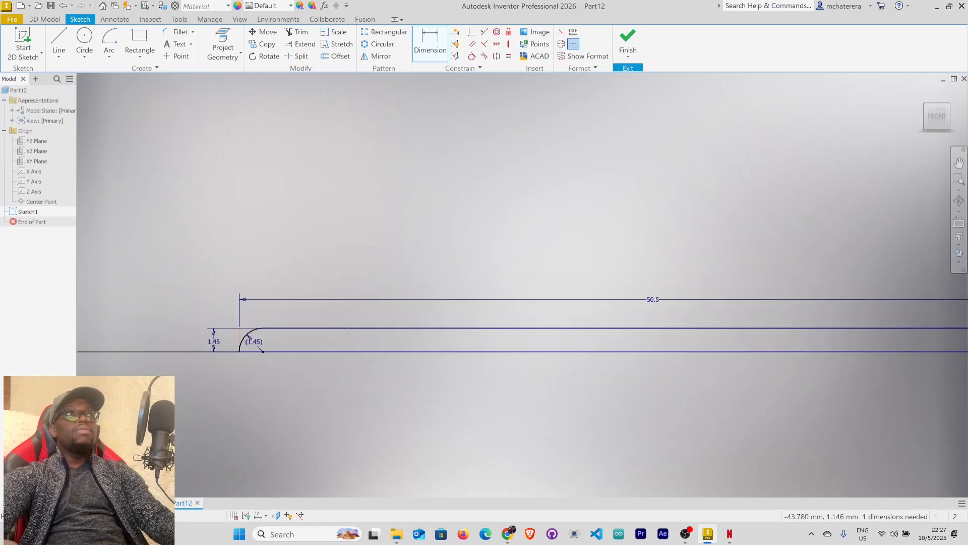
left_click(456, 33)
left_click(124, 147)
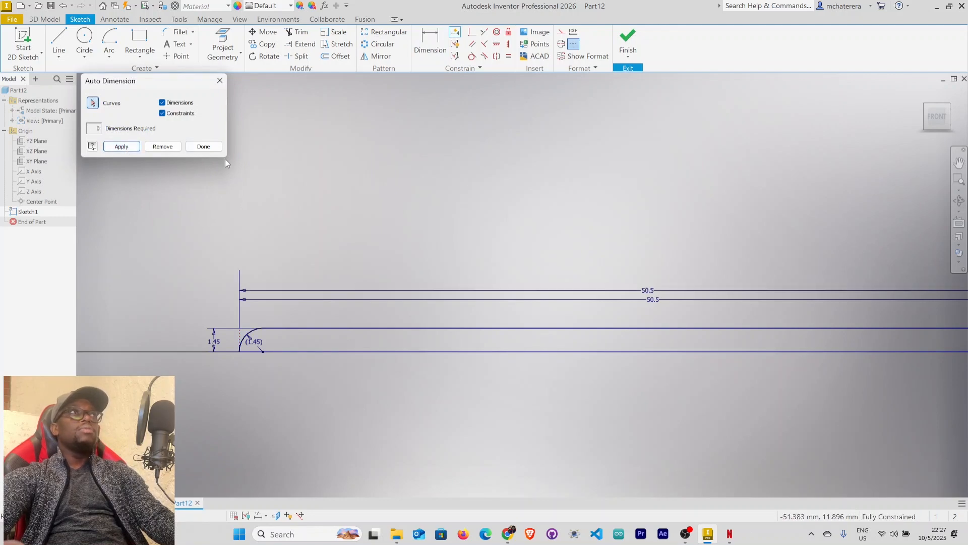
left_click(204, 146)
- Mirror the whole half-profile across the vertical axis through the origin
scroll(329, 263, "down", 5)
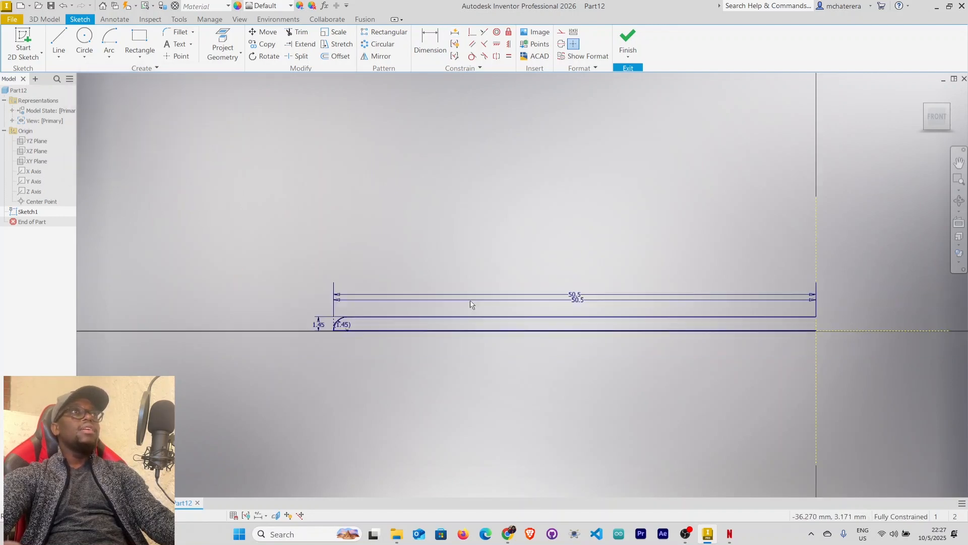
mouse_move(278, 231)
left_mouse_down()
mouse_move(649, 355)
mouse_move(621, 332)
left_mouse_up()
scroll(497, 268, "up", 3)
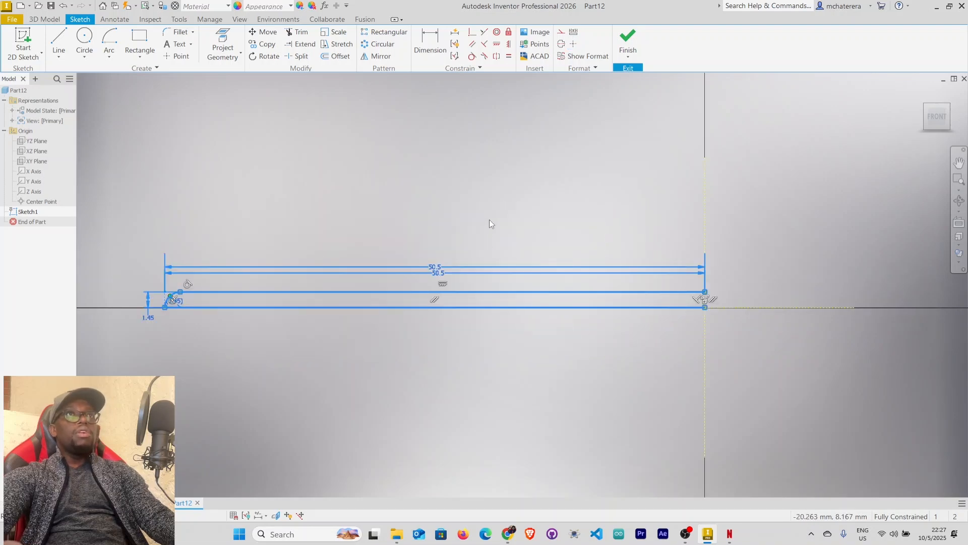
middle_click_drag(488, 224, 546, 232)
left_click(374, 56)
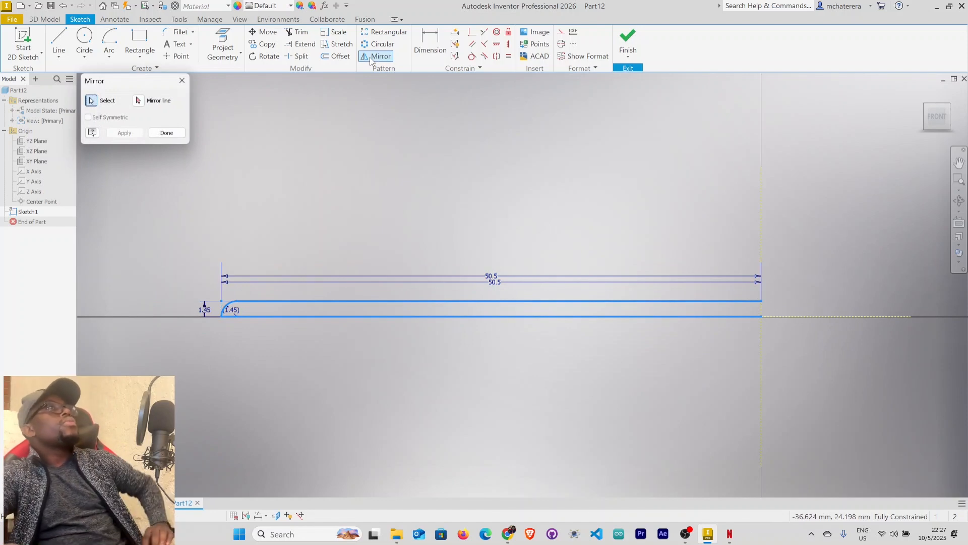
left_click(141, 101)
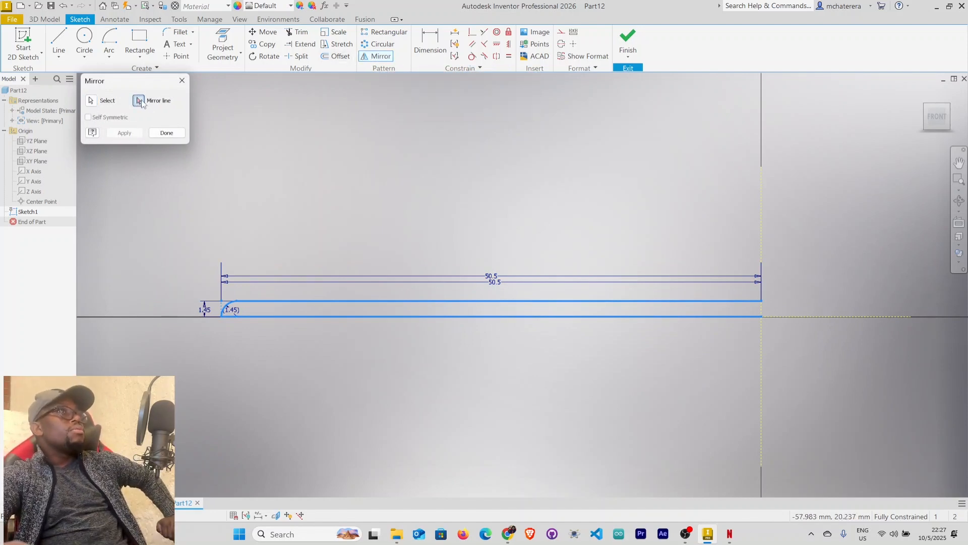
left_click(763, 233)
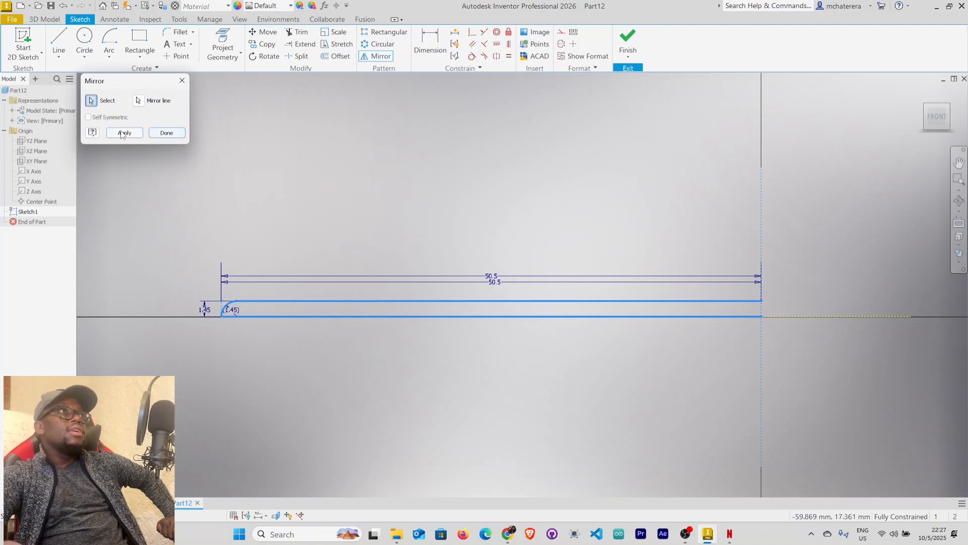
left_click(121, 133)
left_click(167, 133)
scroll(504, 263, "down", 3)
mouse_move(504, 264)
middle_mouse_down()
mouse_move(385, 244)
mouse_move(465, 245)
middle_mouse_up()
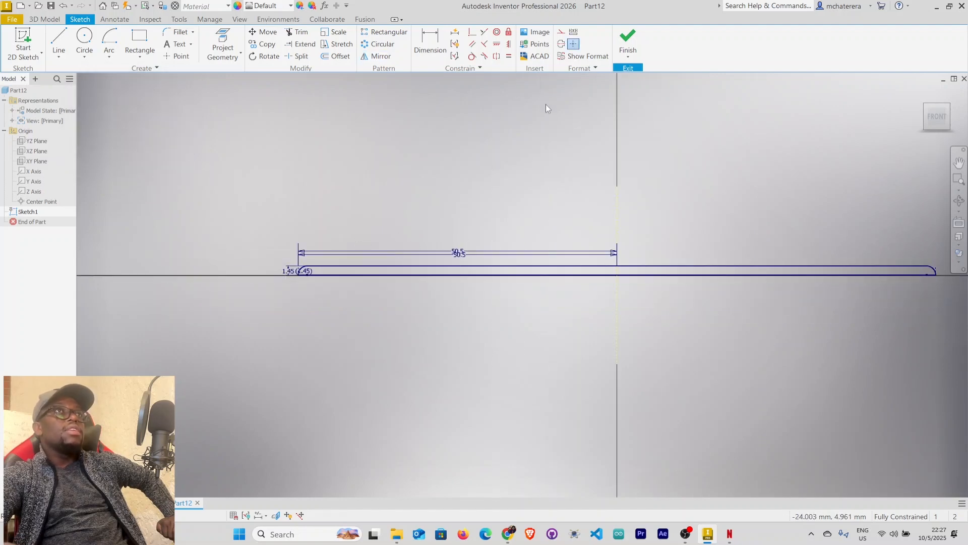
- Finish the sketch and revolve the mirrored profile a full 360 degrees about its long base line
left_click(630, 39)
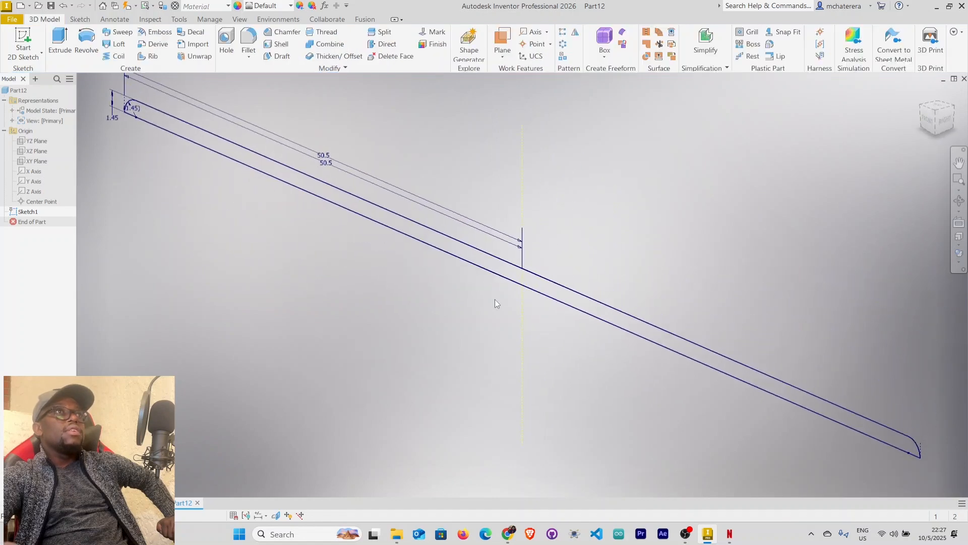
left_click(84, 41)
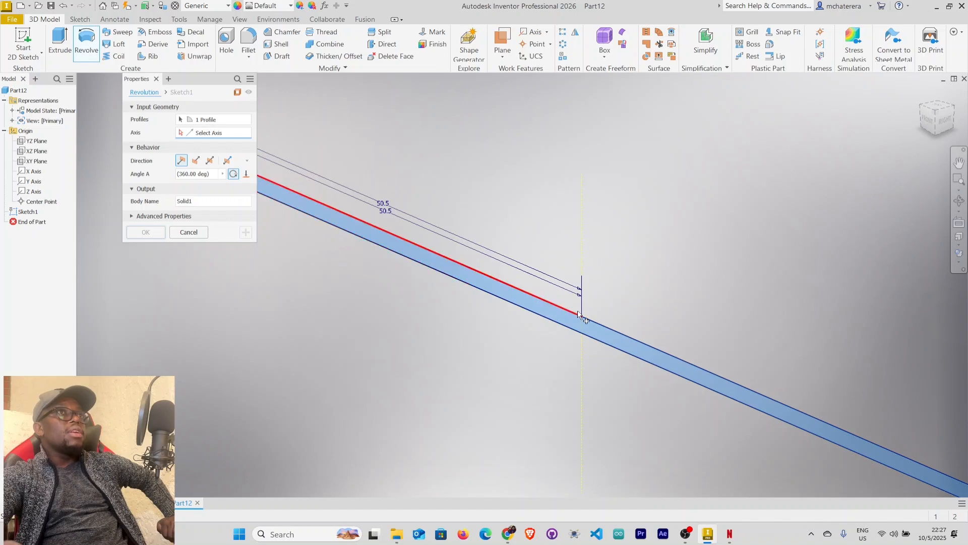
scroll(560, 313, "up", 3)
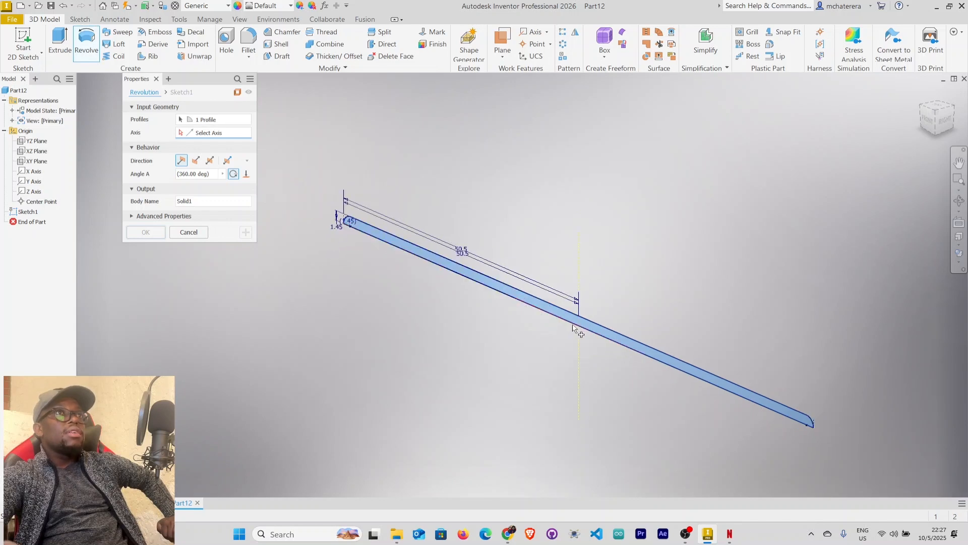
scroll(559, 321, "down", 3)
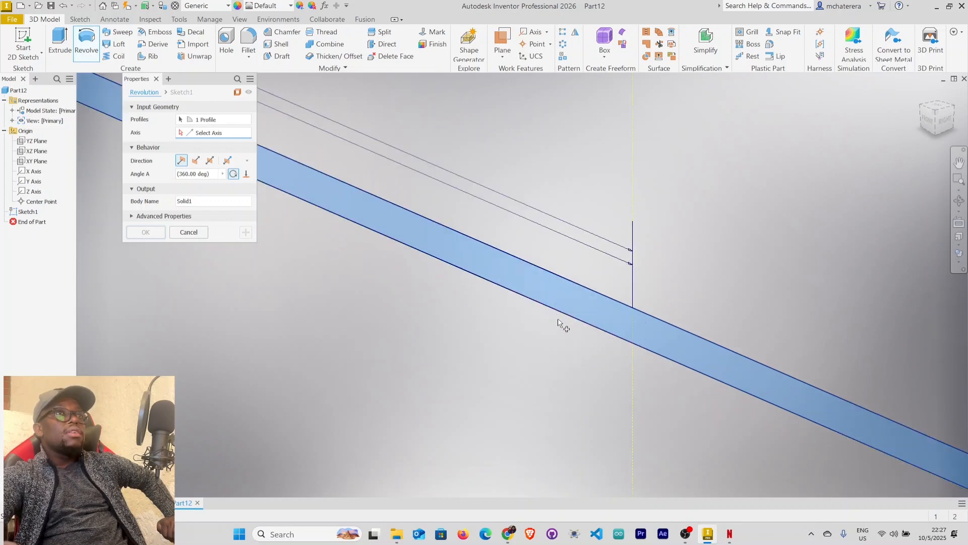
left_click(568, 316)
scroll(470, 323, "up", 3)
left_click(146, 232)
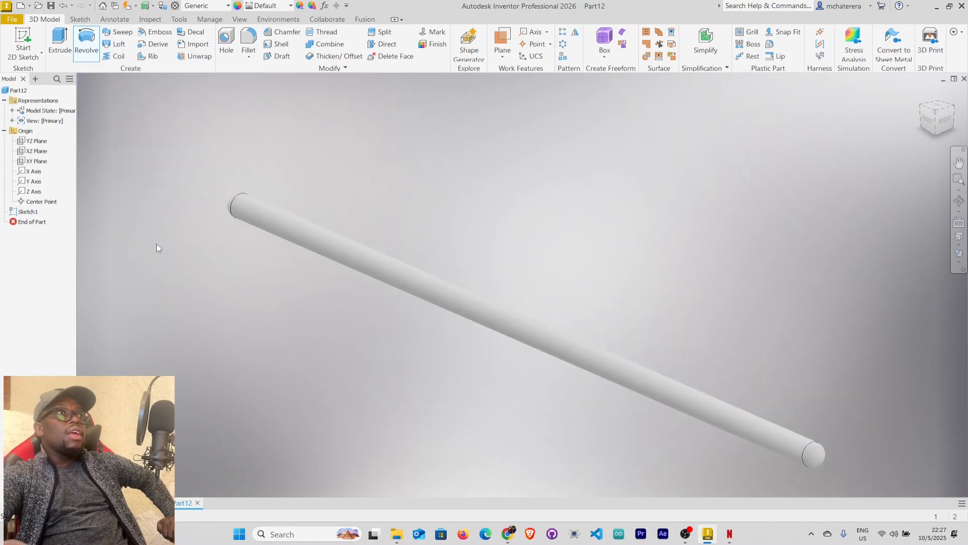
- Assign the Polypropylene material to the pin and give it the Anodized - Black appearance
middle_click_drag(365, 361, 424, 324, "shift")
scroll(435, 373, "up", 3)
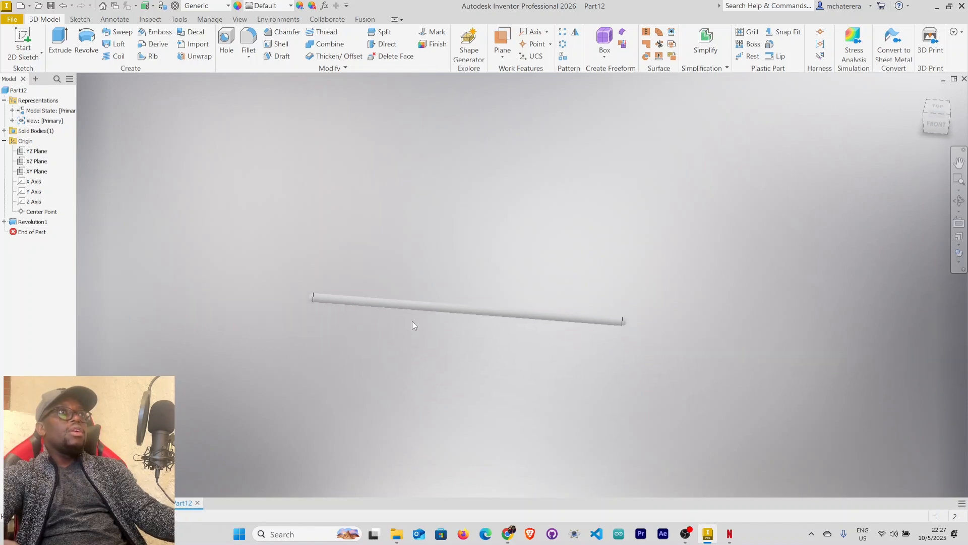
left_click(189, 8)
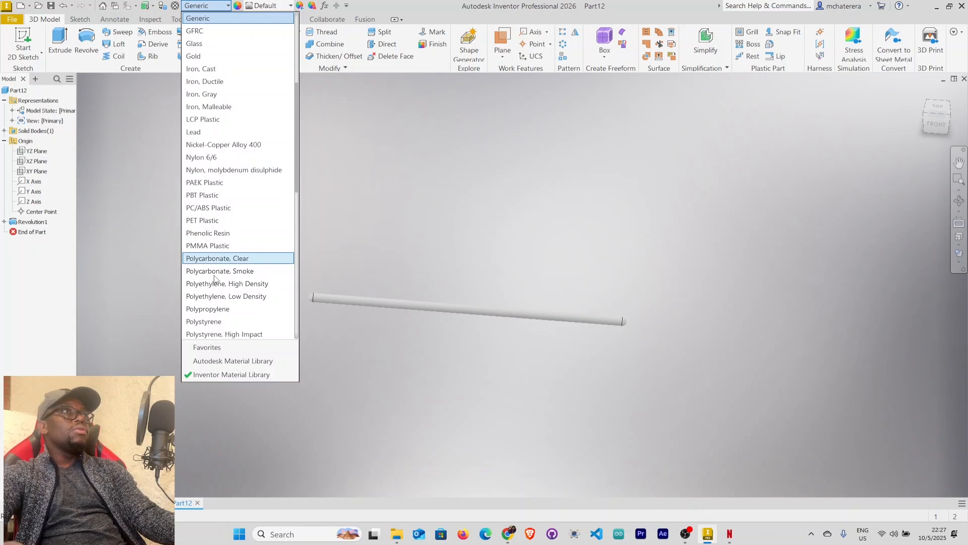
left_click(217, 310)
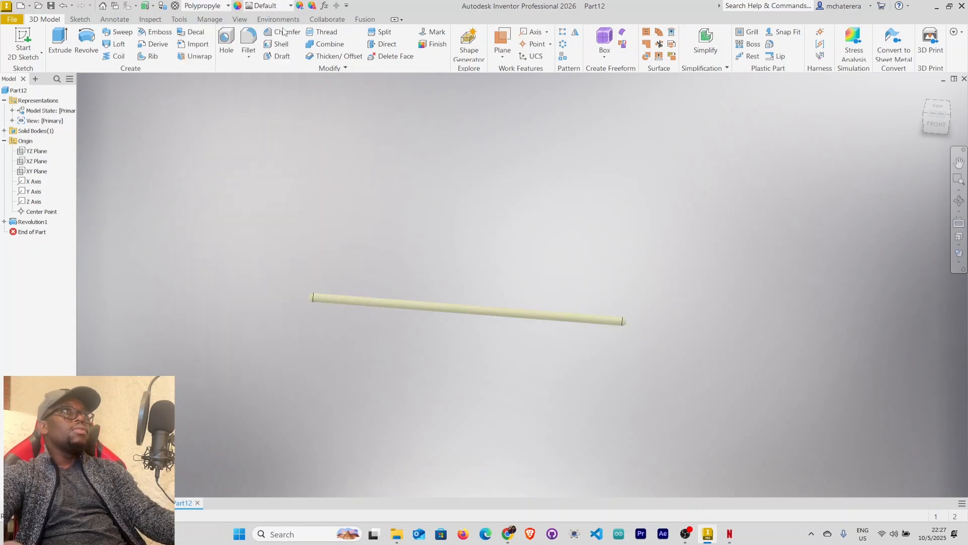
left_click(261, 8)
left_click_drag(389, 271, 336, 49)
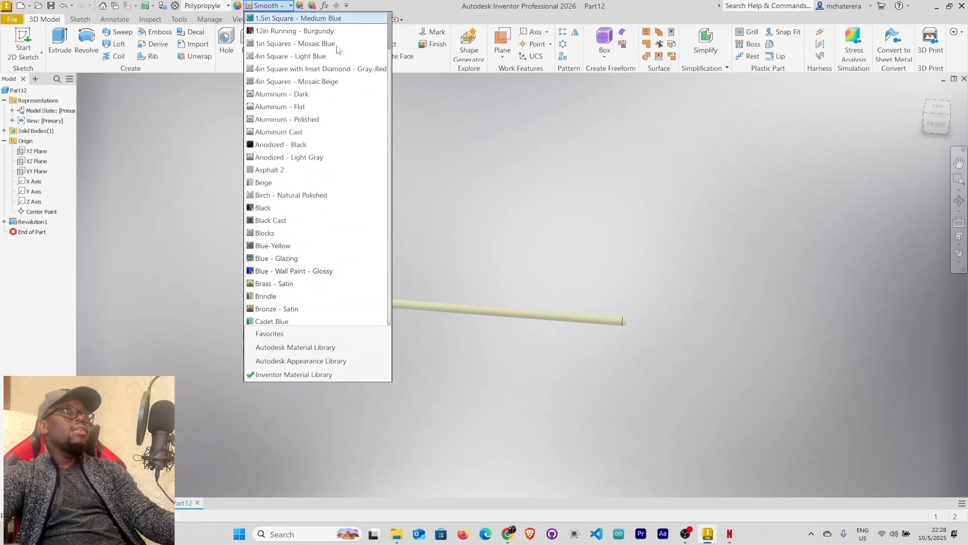
left_click(282, 144)
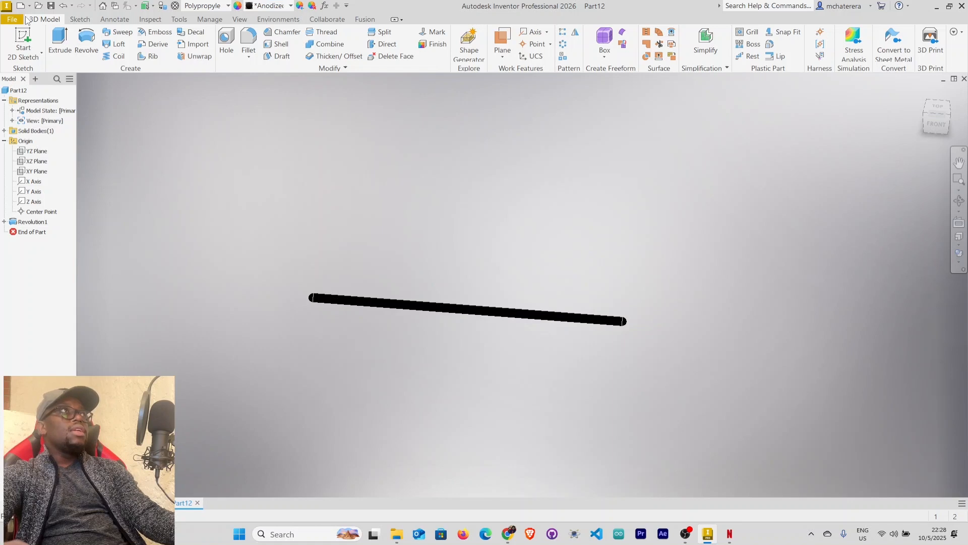
- Save the part as Hinge Pin.ipt in the Autobot Toolbox folder, replacing the existing file
left_click(51, 6)
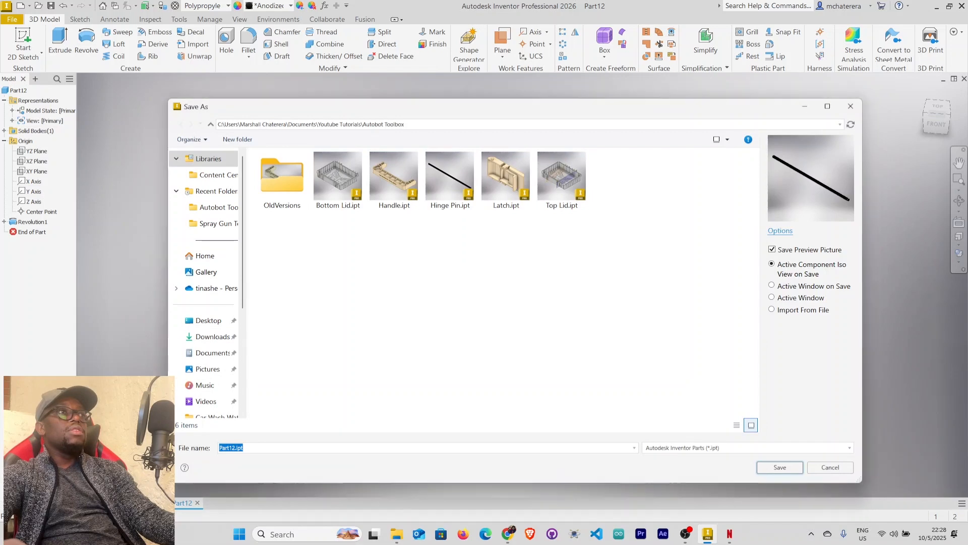
left_click(830, 468)
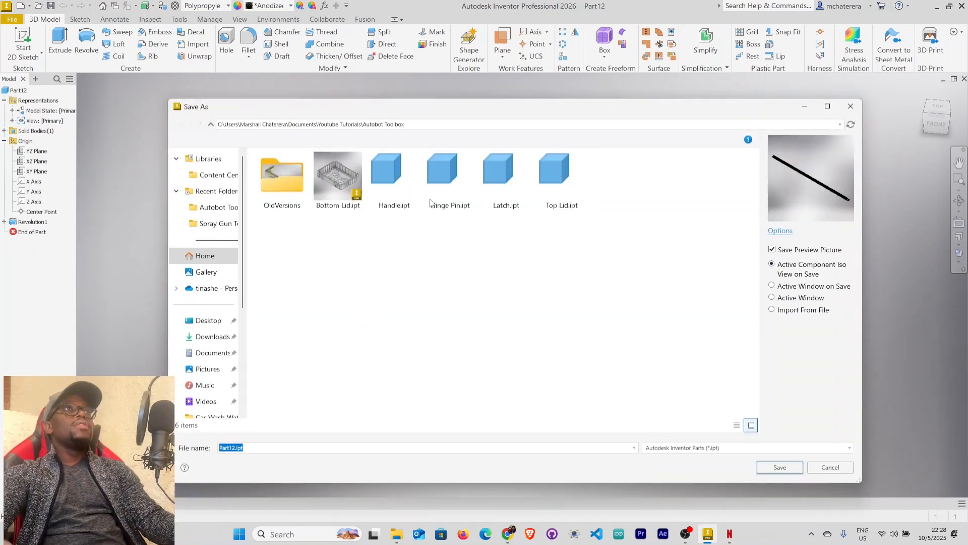
left_click(444, 191)
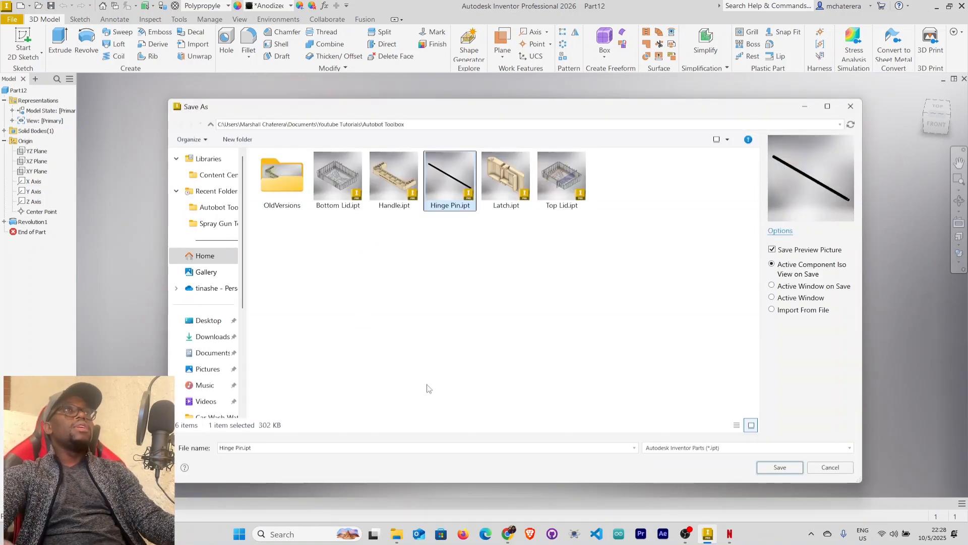
left_click(781, 468)
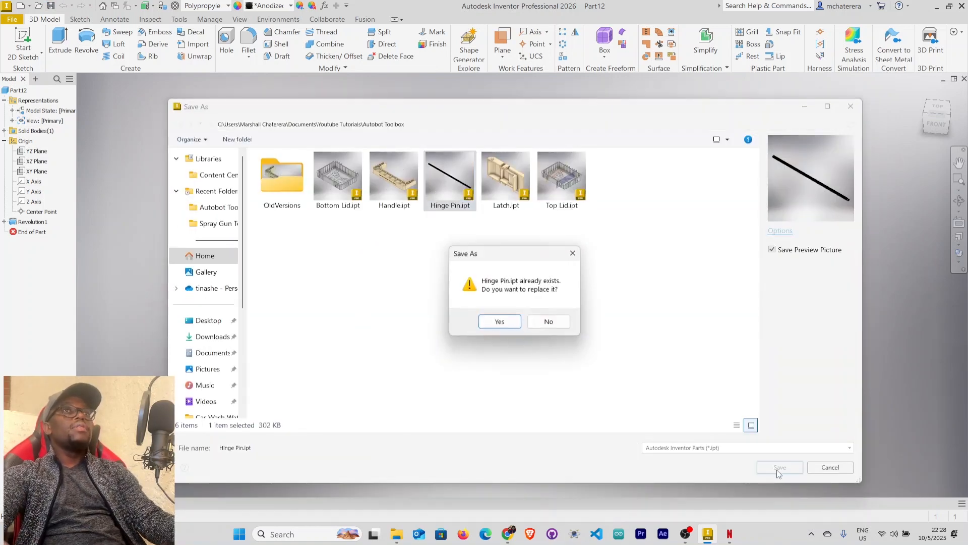
left_click(498, 322)
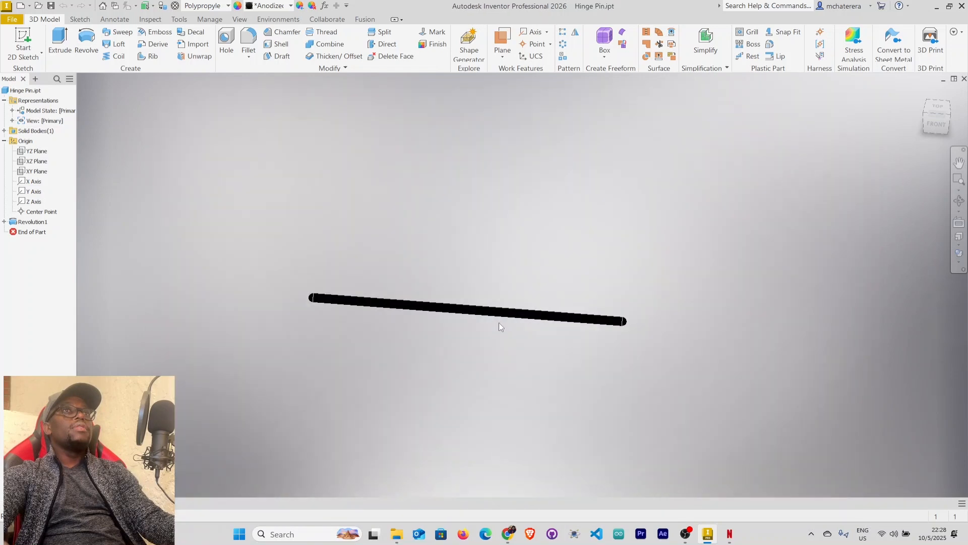